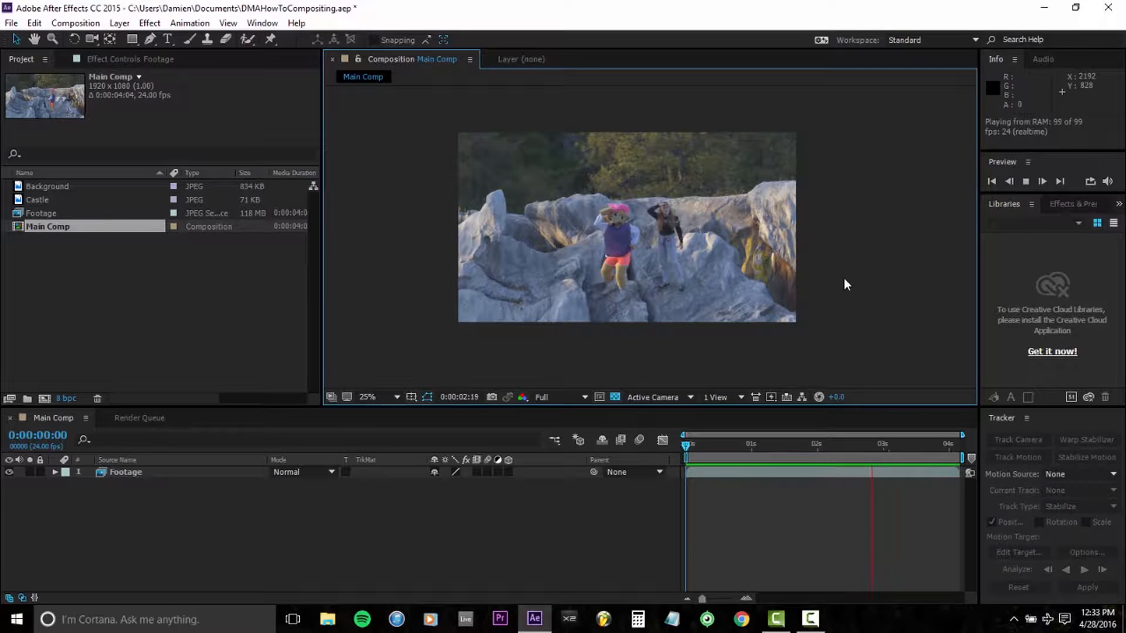
Step: Play back the main composition and examine the rocks, performers and forest background up close
{"action": "scroll", "coordinate": [832, 272], "scroll_direction": "up", "scroll_amount": 2}
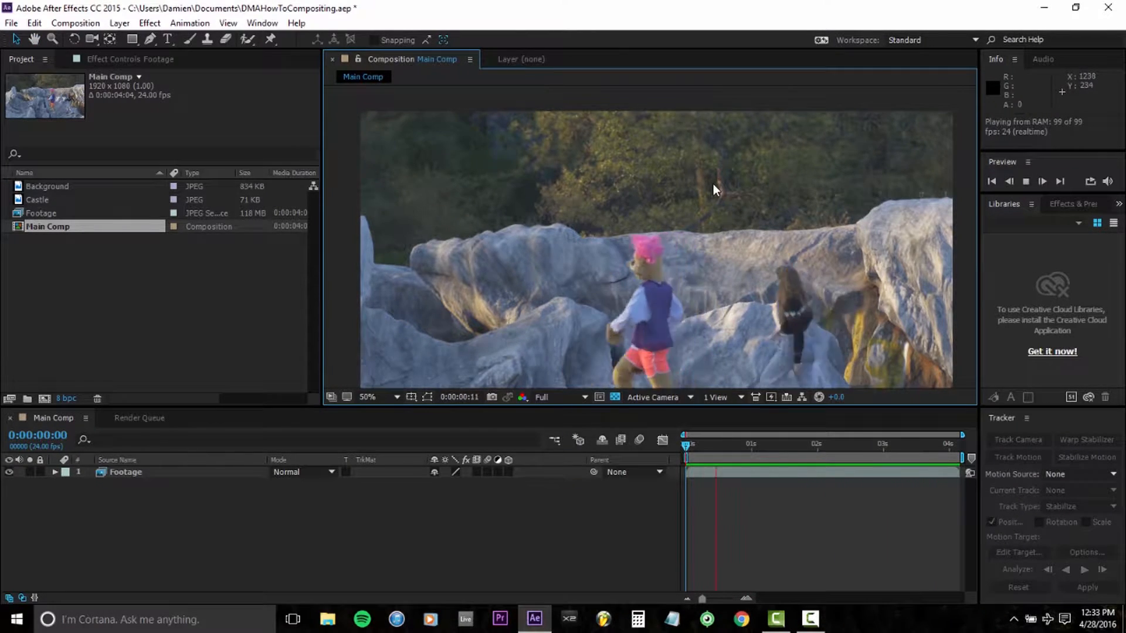
{"action": "scroll", "coordinate": [581, 238], "scroll_direction": "down", "scroll_amount": 2}
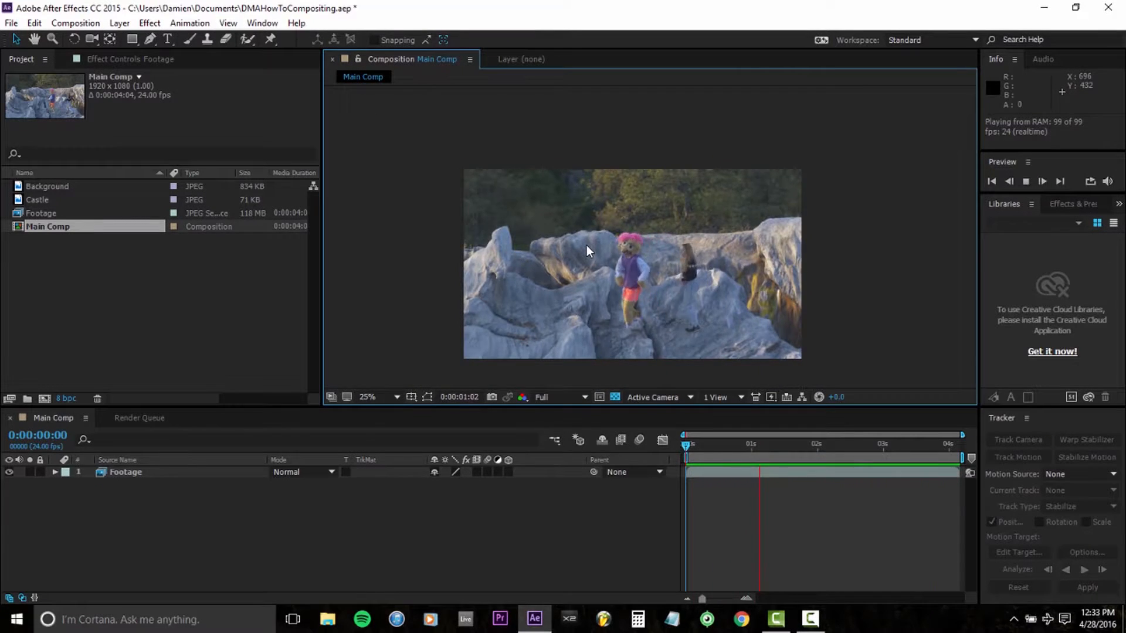
{"action": "scroll", "coordinate": [648, 238], "scroll_direction": "up", "scroll_amount": 2}
{"action": "left_click_drag", "start_coordinate": [666, 194], "coordinate": [712, 235]}
{"action": "left_click_drag", "start_coordinate": [897, 230], "coordinate": [783, 227]}
{"action": "left_click_drag", "start_coordinate": [720, 247], "coordinate": [651, 245]}
{"action": "key", "text": "space"}
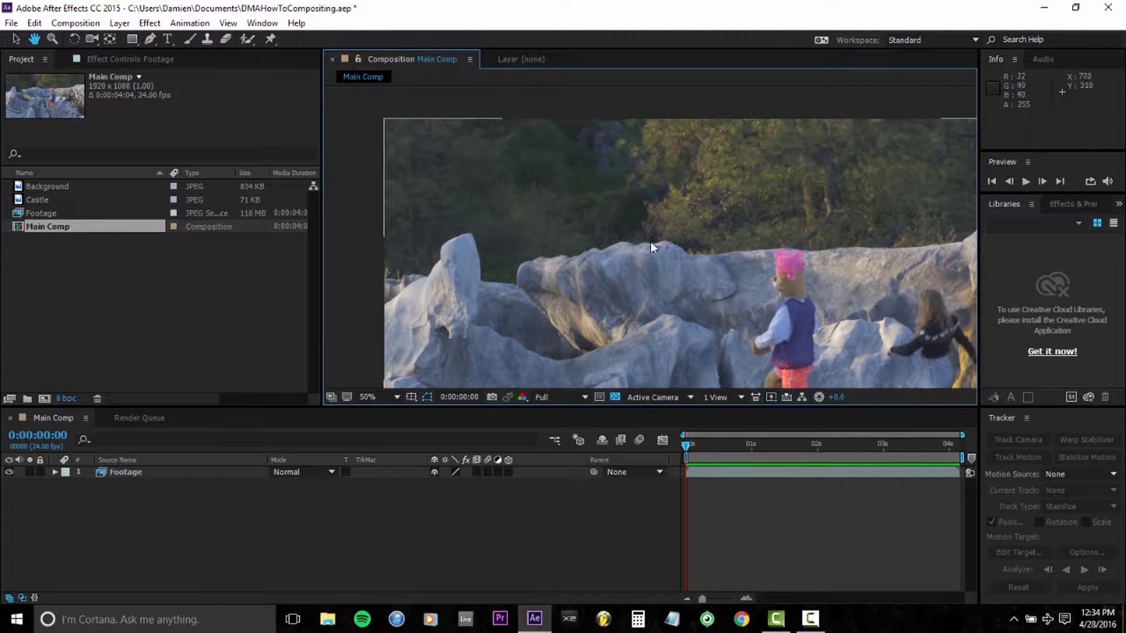
{"action": "scroll", "coordinate": [651, 245], "scroll_direction": "down", "scroll_amount": 2}
{"action": "key", "text": "space"}
{"action": "left_click_drag", "start_coordinate": [779, 270], "coordinate": [711, 258]}
Step: Open the Footage layer for rotoscoping and paint a Roto Brush stroke across the forest background on the first frame
{"action": "left_click", "coordinate": [238, 473]}
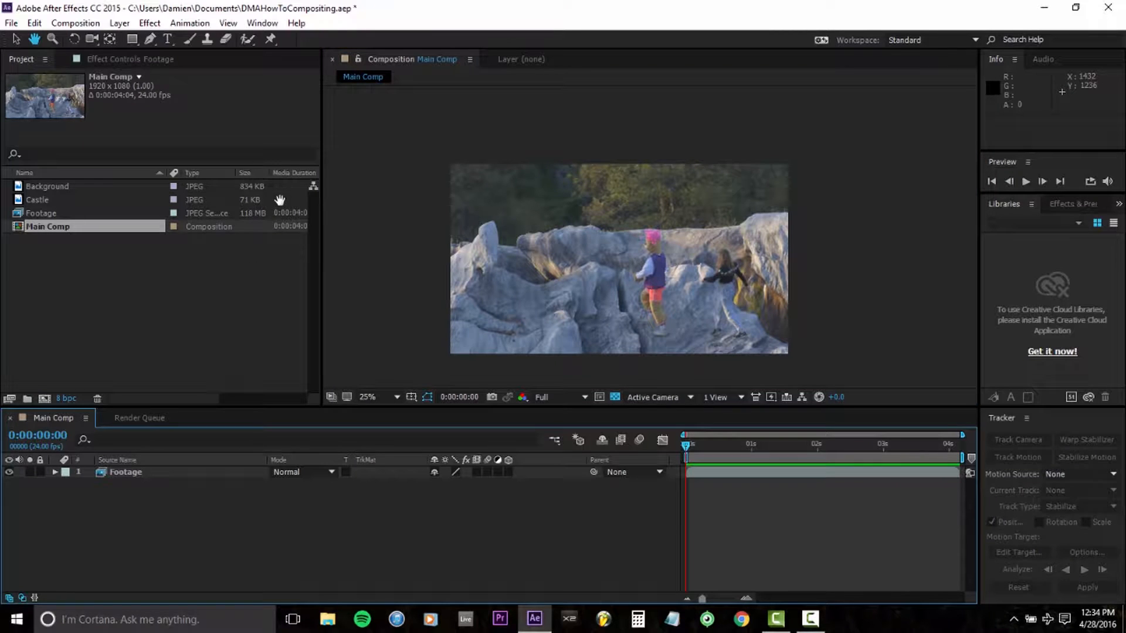
{"action": "left_click", "coordinate": [246, 43]}
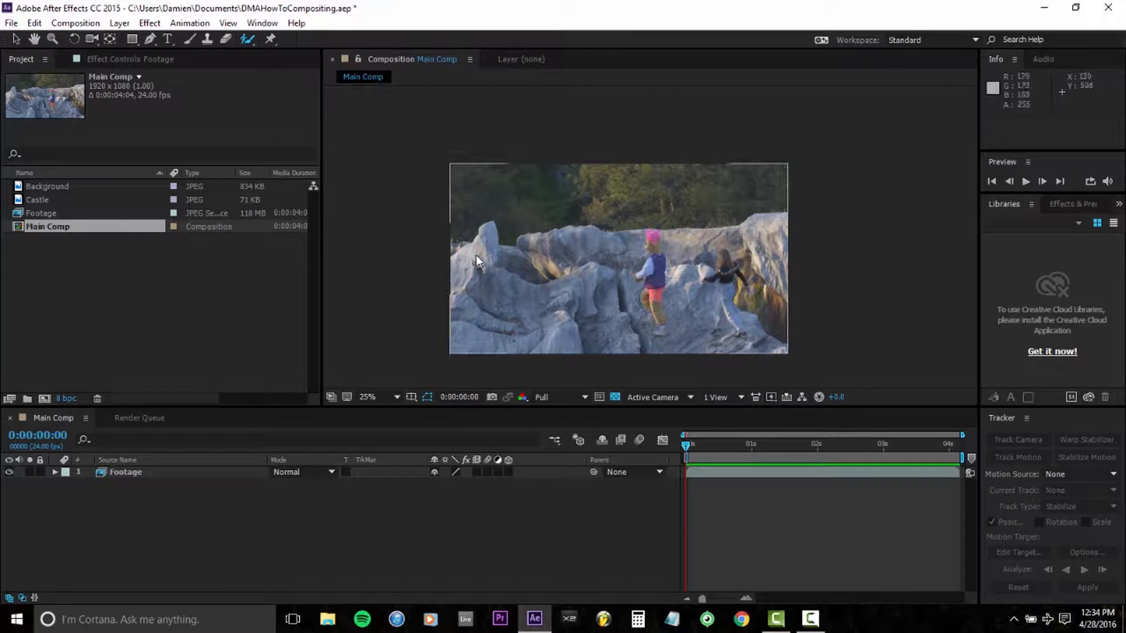
{"action": "scroll", "coordinate": [624, 270], "scroll_direction": "up", "scroll_amount": 2}
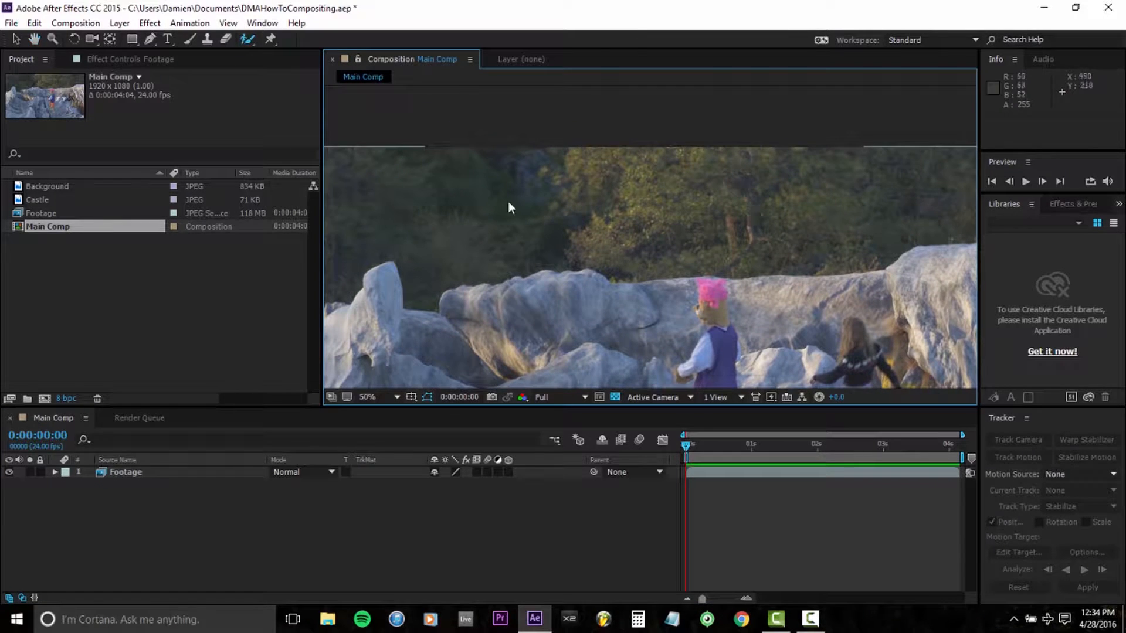
{"action": "double_click", "coordinate": [172, 471]}
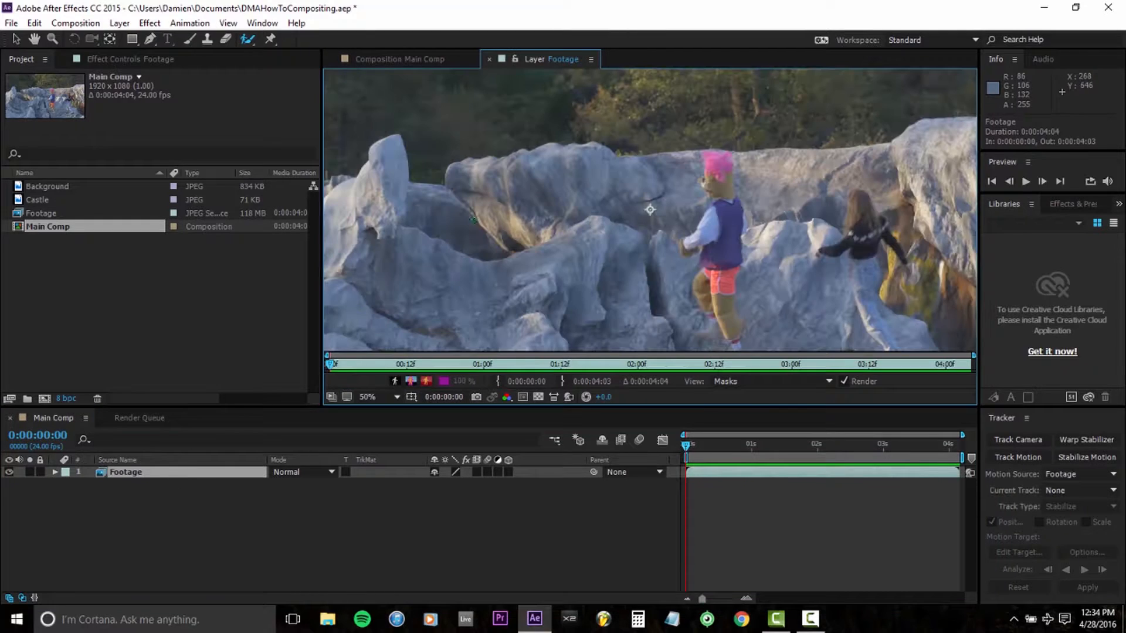
{"action": "left_click_drag", "start_coordinate": [544, 161], "coordinate": [574, 249]}
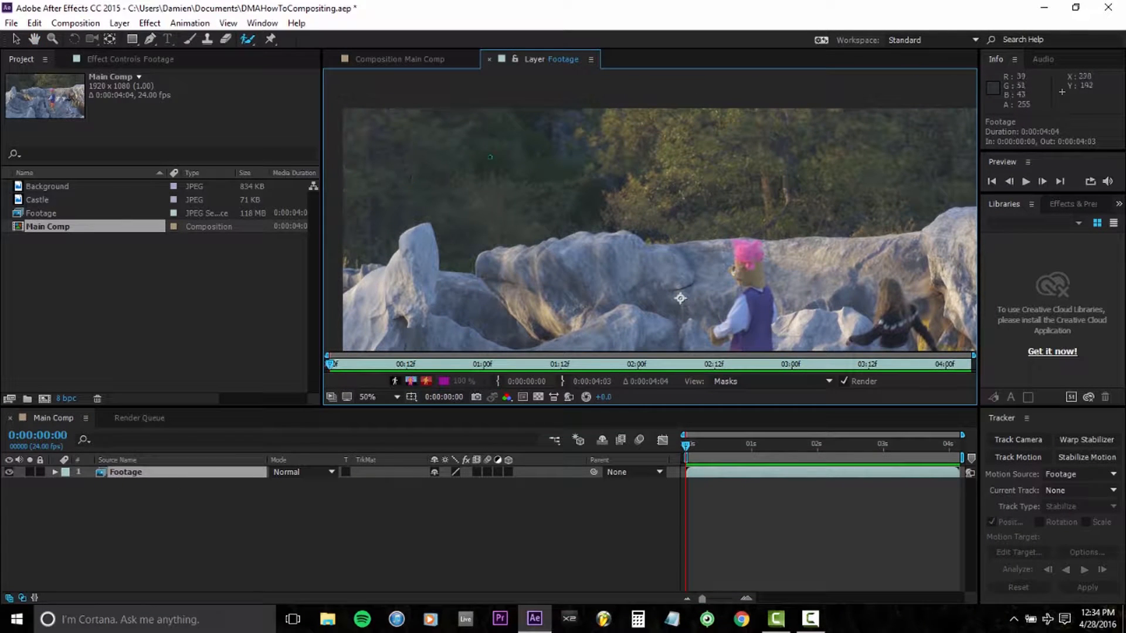
{"action": "left_click_drag", "start_coordinate": [680, 298], "coordinate": [544, 291]}
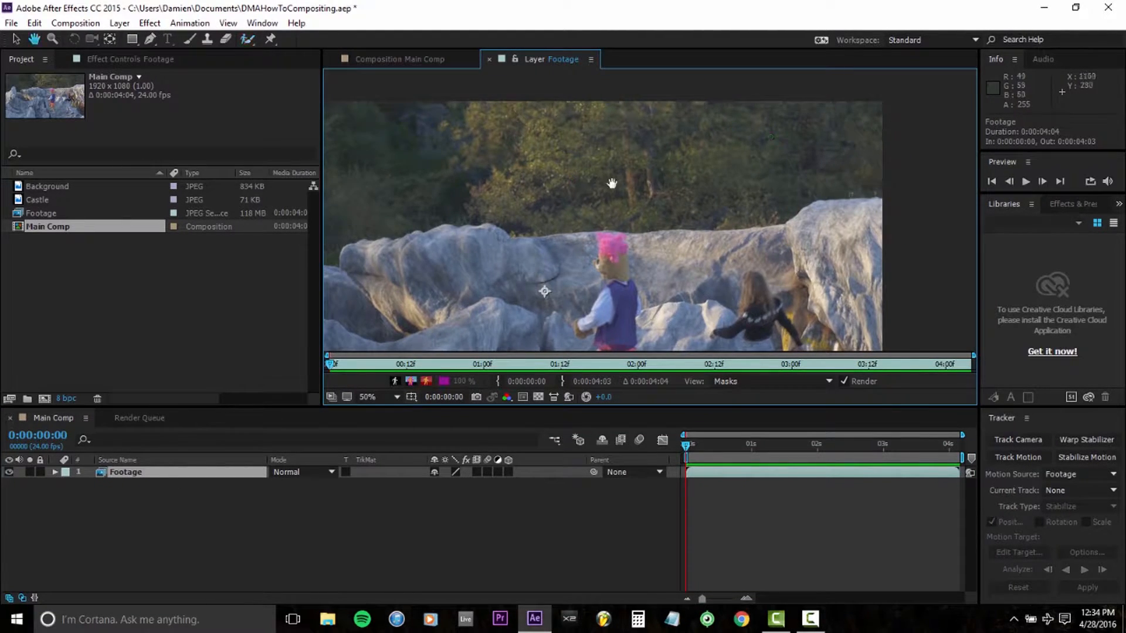
{"action": "left_click_drag", "start_coordinate": [598, 182], "coordinate": [771, 188]}
{"action": "mouse_move", "coordinate": [404, 170]}
{"action": "left_mouse_down"}
{"action": "mouse_move", "coordinate": [437, 179]}
{"action": "mouse_move", "coordinate": [949, 159]}
{"action": "left_mouse_up"}
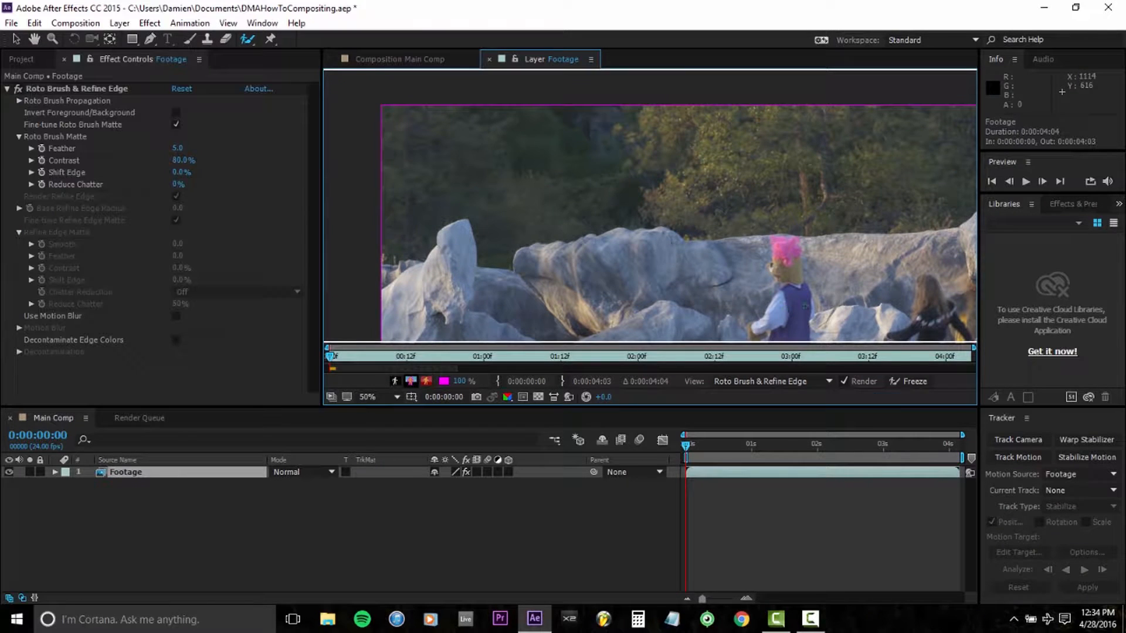
Step: Examine the Roto Brush boundary along the top of the rock ridge on the first frame
{"action": "left_click_drag", "start_coordinate": [772, 217], "coordinate": [701, 229]}
{"action": "scroll", "coordinate": [631, 199], "scroll_direction": "up", "scroll_amount": 1}
{"action": "left_click_drag", "start_coordinate": [631, 199], "coordinate": [781, 192]}
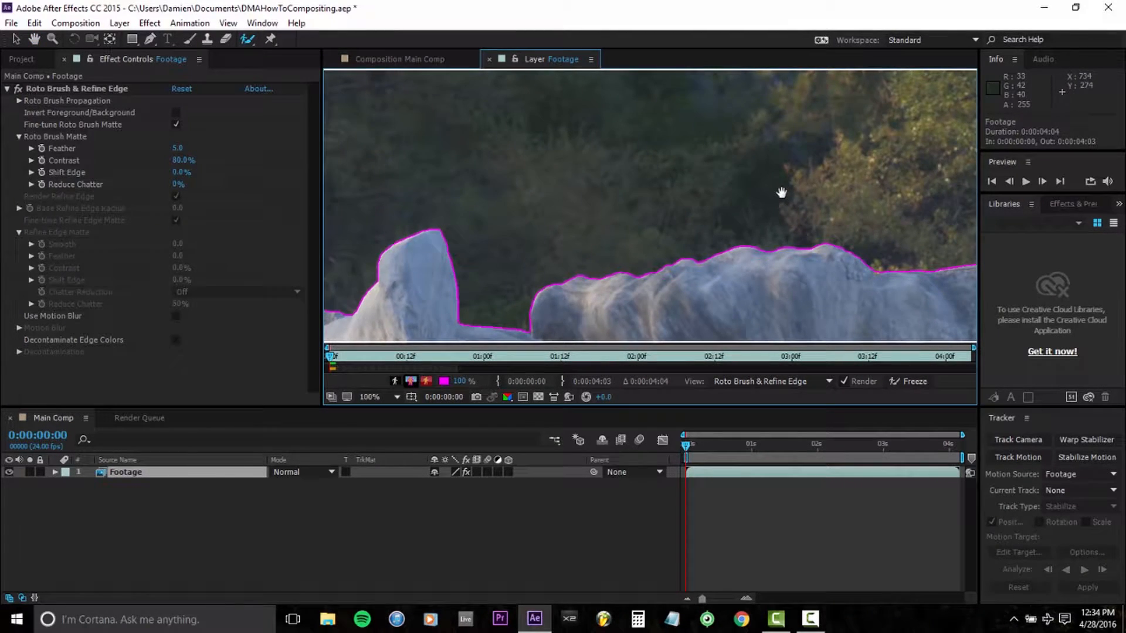
{"action": "left_click_drag", "start_coordinate": [589, 256], "coordinate": [670, 258]}
{"action": "scroll", "coordinate": [751, 267], "scroll_direction": "down", "scroll_amount": 1}
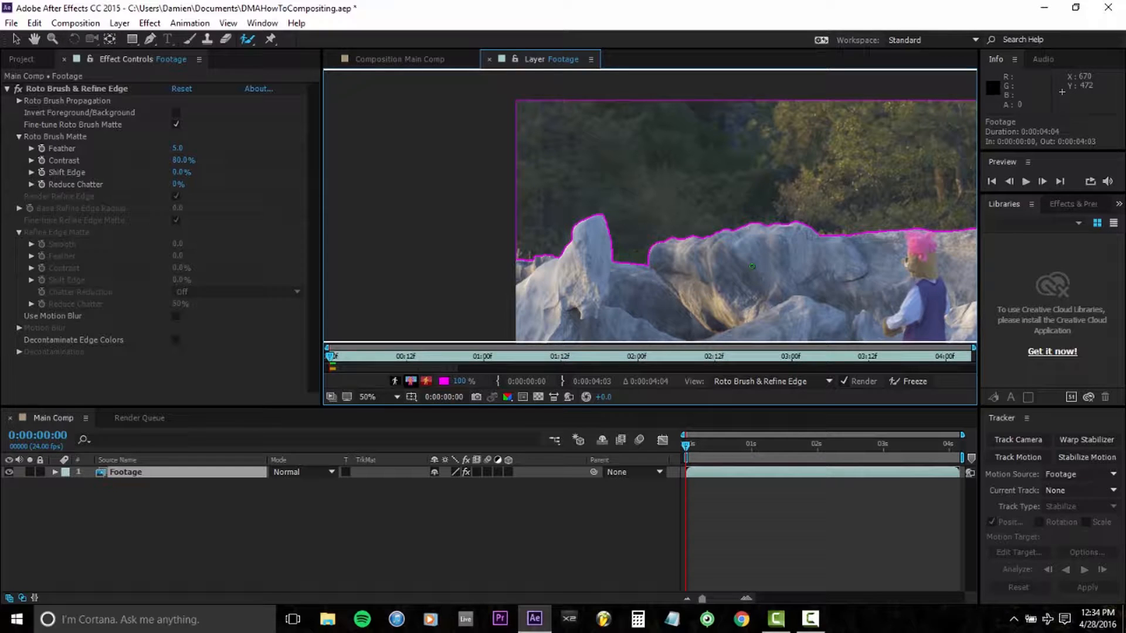
{"action": "left_click_drag", "start_coordinate": [834, 248], "coordinate": [492, 246]}
{"action": "mouse_move", "coordinate": [687, 220]}
{"action": "left_mouse_down"}
{"action": "mouse_move", "coordinate": [619, 220]}
{"action": "mouse_move", "coordinate": [890, 214]}
{"action": "left_mouse_up"}
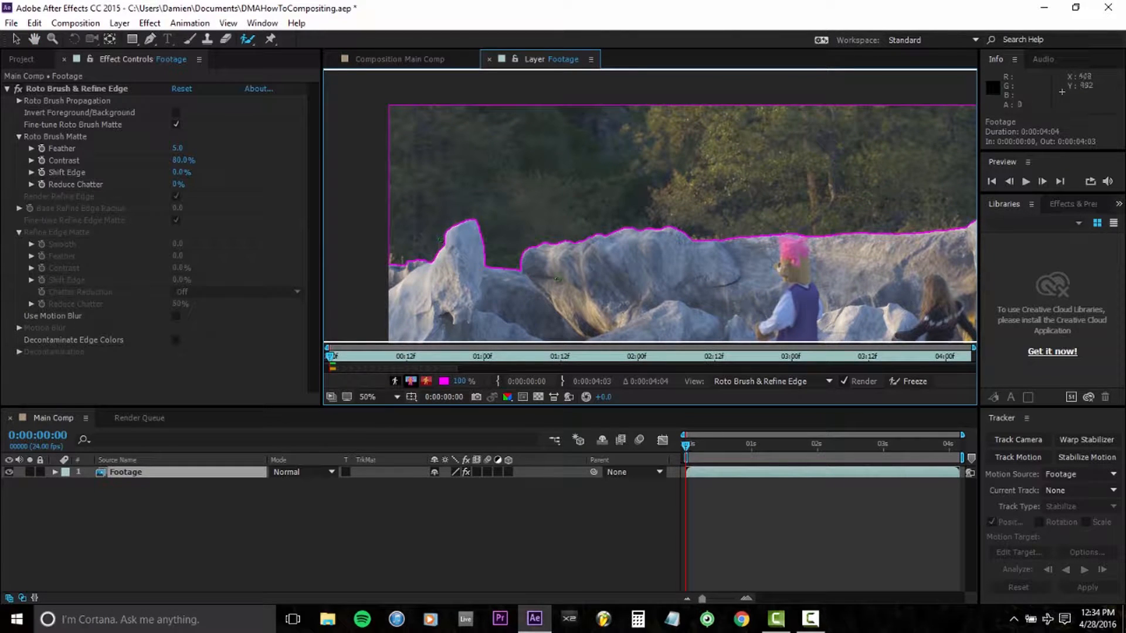
{"action": "left_click_drag", "start_coordinate": [830, 253], "coordinate": [786, 225]}
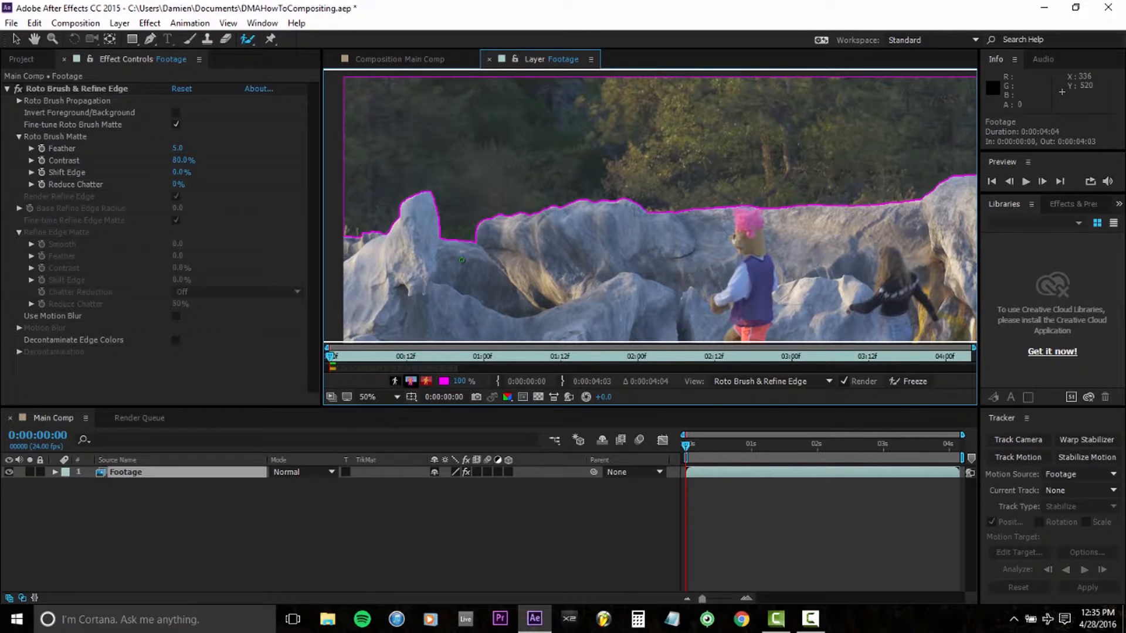
Step: Move through the footage in ten-frame jumps and check how the Roto Brush boundary follows the ridge at frame 10
{"action": "key", "text": "shift+Page_Down"}
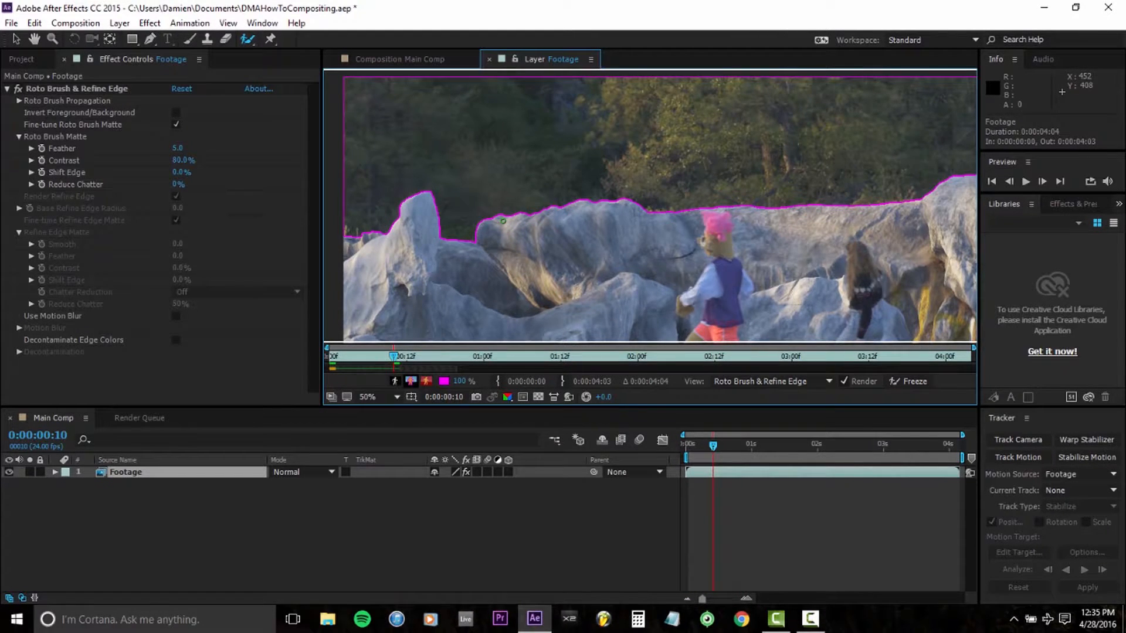
{"action": "key", "text": "shift+Page_Down"}
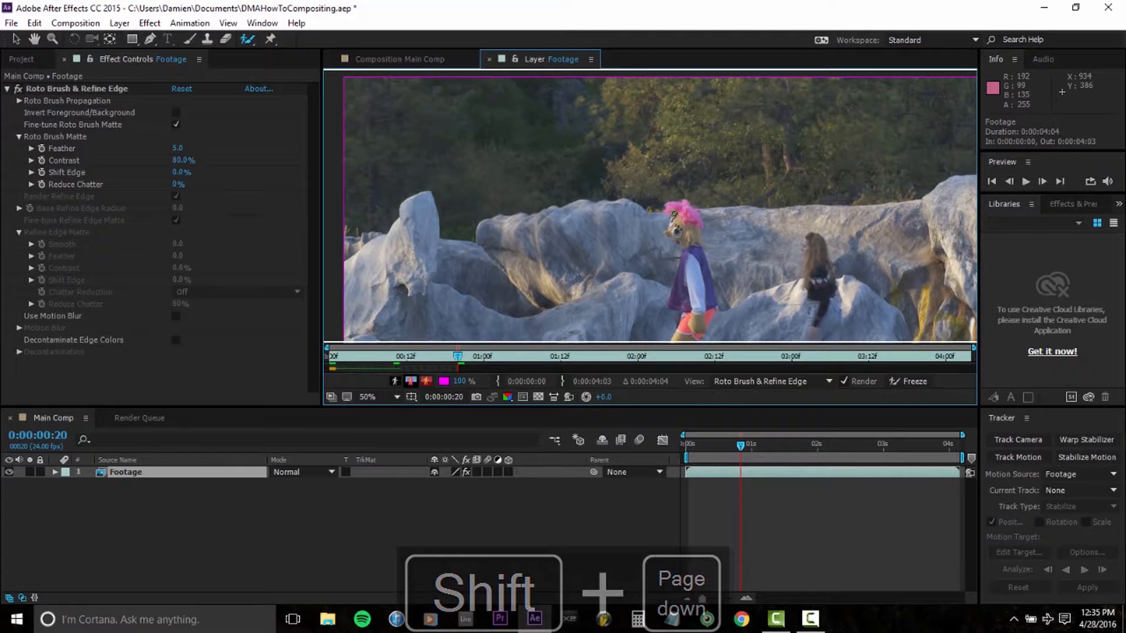
{"action": "key", "text": "shift+Page_Up"}
{"action": "key", "text": "shift+Page_Down"}
{"action": "key", "text": "shift+Page_Up"}
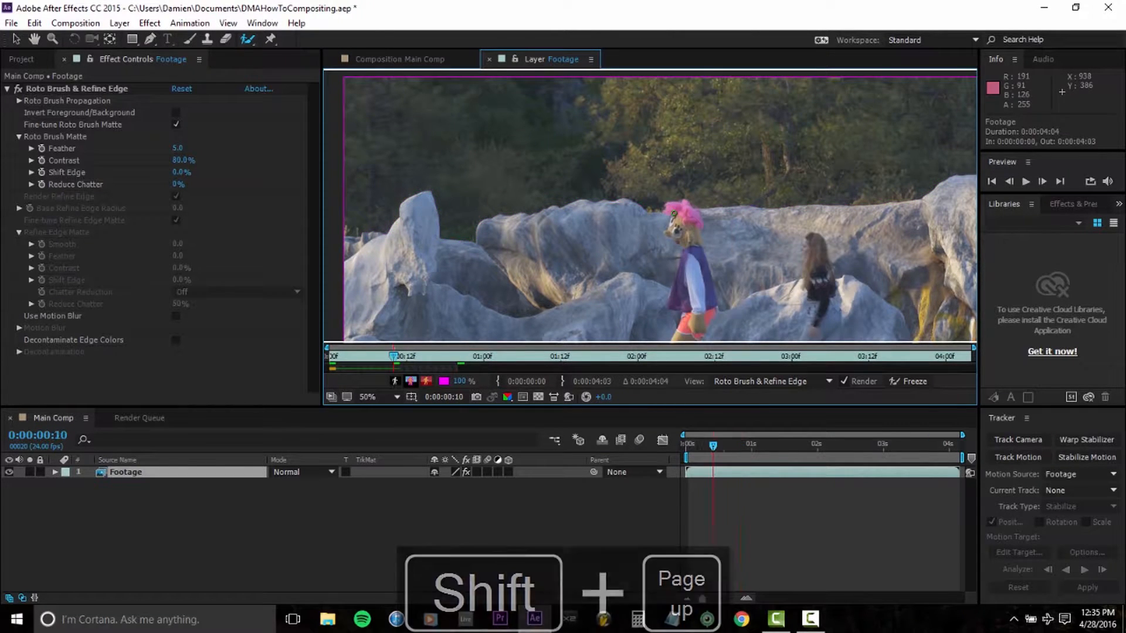
{"action": "key", "text": "shift+Page_Down"}
{"action": "key", "text": "shift+Page_Up"}
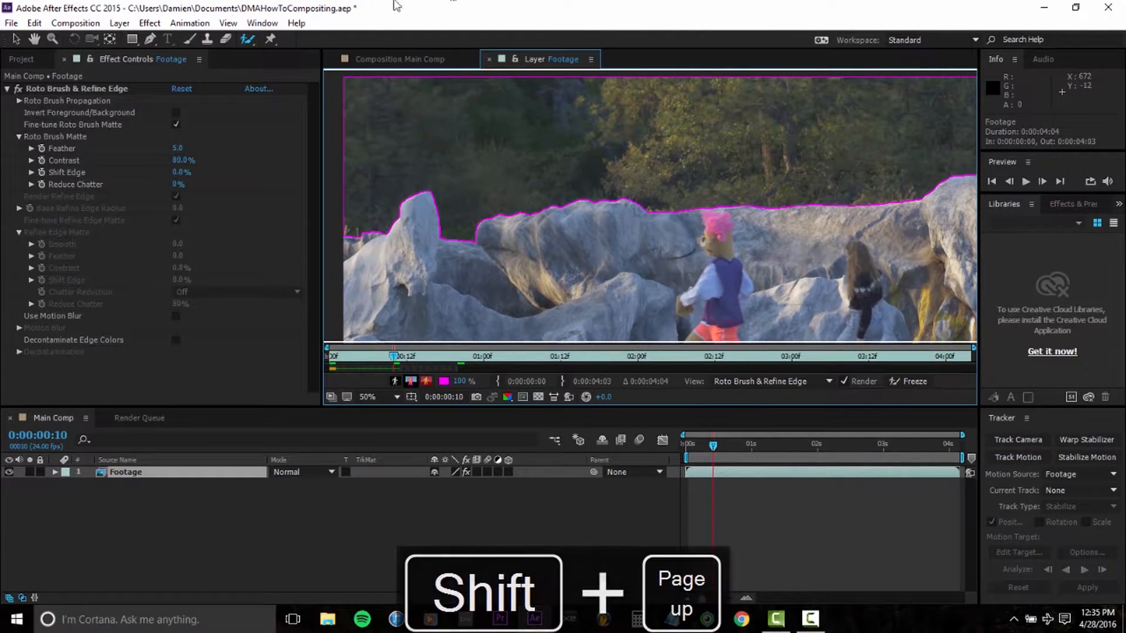
{"action": "left_click_drag", "start_coordinate": [784, 197], "coordinate": [625, 178]}
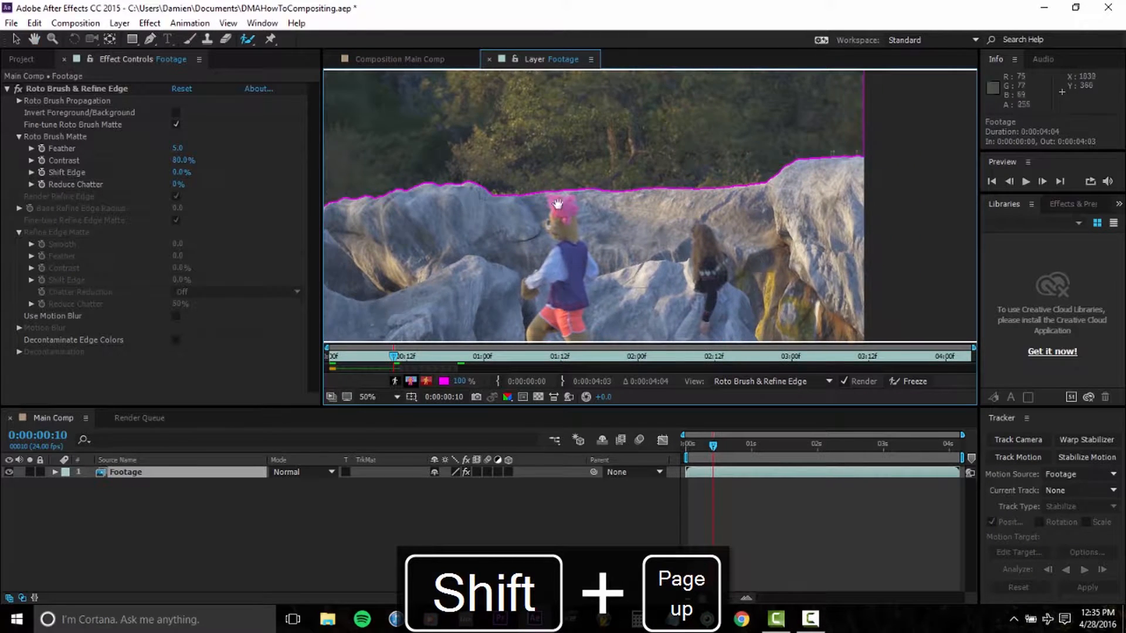
{"action": "left_click_drag", "start_coordinate": [544, 192], "coordinate": [605, 234]}
{"action": "left_click_drag", "start_coordinate": [487, 221], "coordinate": [621, 212]}
Step: At 0:00:00:20, paint a Roto Brush stroke across the forest background and refine the boundary around the puppet's pink hair
{"action": "key", "text": "shift+Page_Down"}
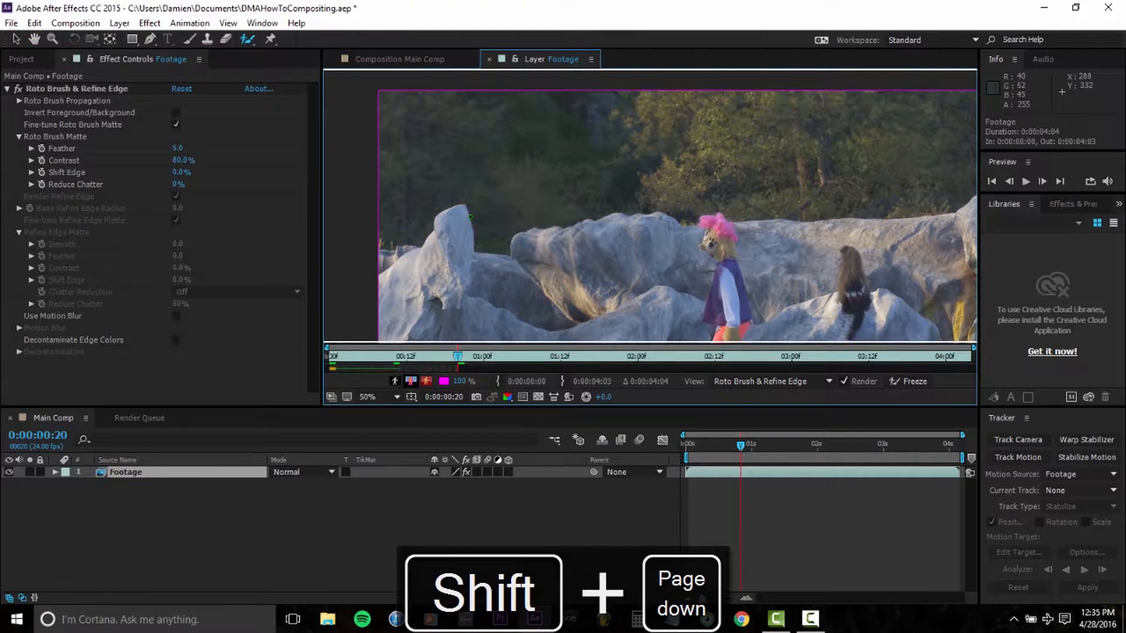
{"action": "mouse_move", "coordinate": [419, 192]}
{"action": "left_mouse_down"}
{"action": "mouse_move", "coordinate": [616, 148]}
{"action": "mouse_move", "coordinate": [973, 170]}
{"action": "left_mouse_up"}
{"action": "scroll", "coordinate": [657, 258], "scroll_direction": "up", "scroll_amount": 2}
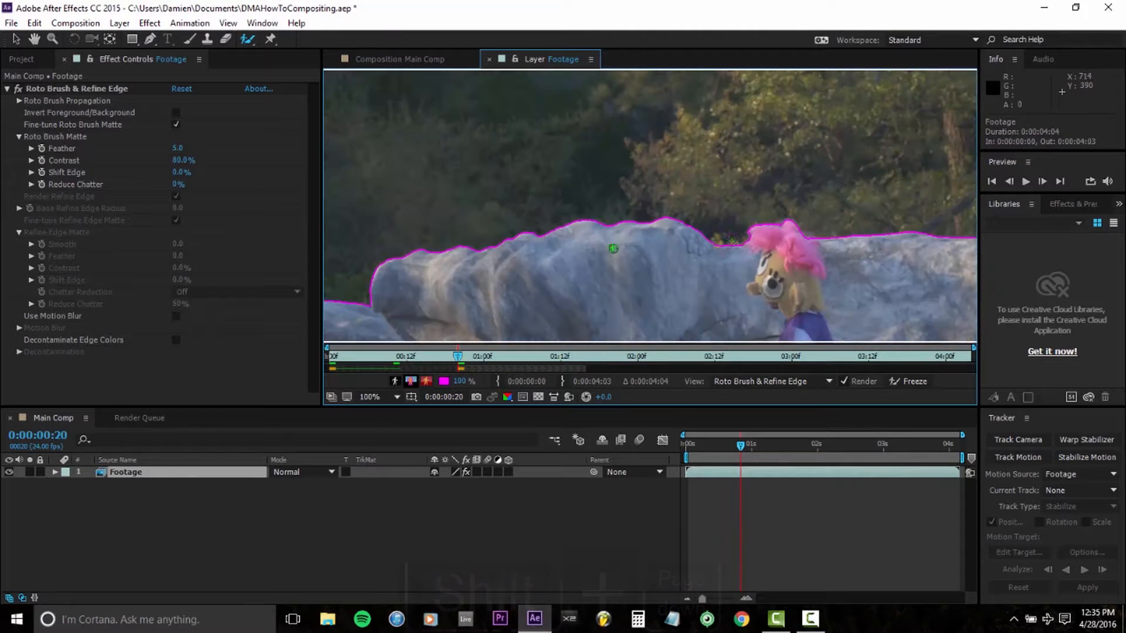
{"action": "left_click_drag", "start_coordinate": [776, 233], "coordinate": [659, 210]}
{"action": "left_click_drag", "start_coordinate": [799, 219], "coordinate": [566, 187]}
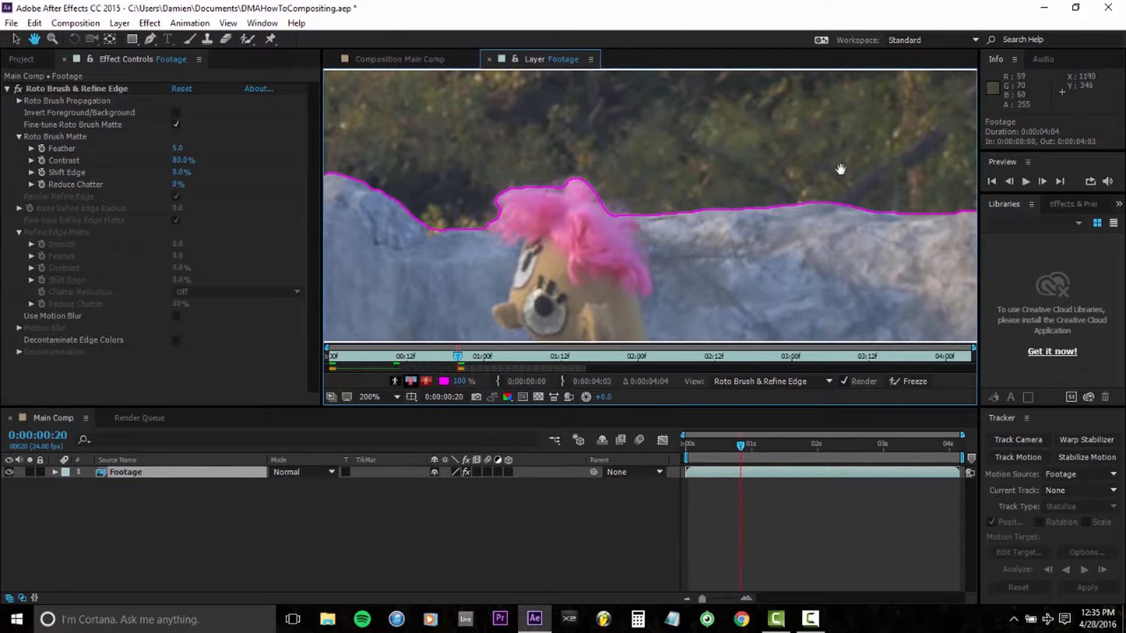
{"action": "scroll", "coordinate": [630, 213], "scroll_direction": "up", "scroll_amount": 2}
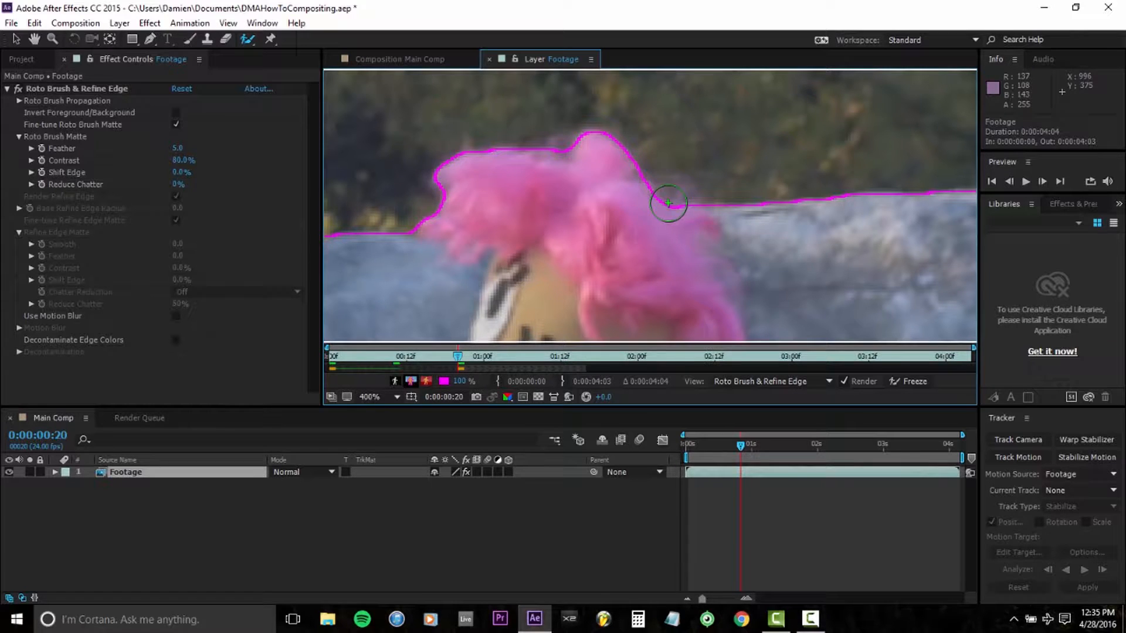
{"action": "left_click_drag", "start_coordinate": [670, 202], "coordinate": [678, 221]}
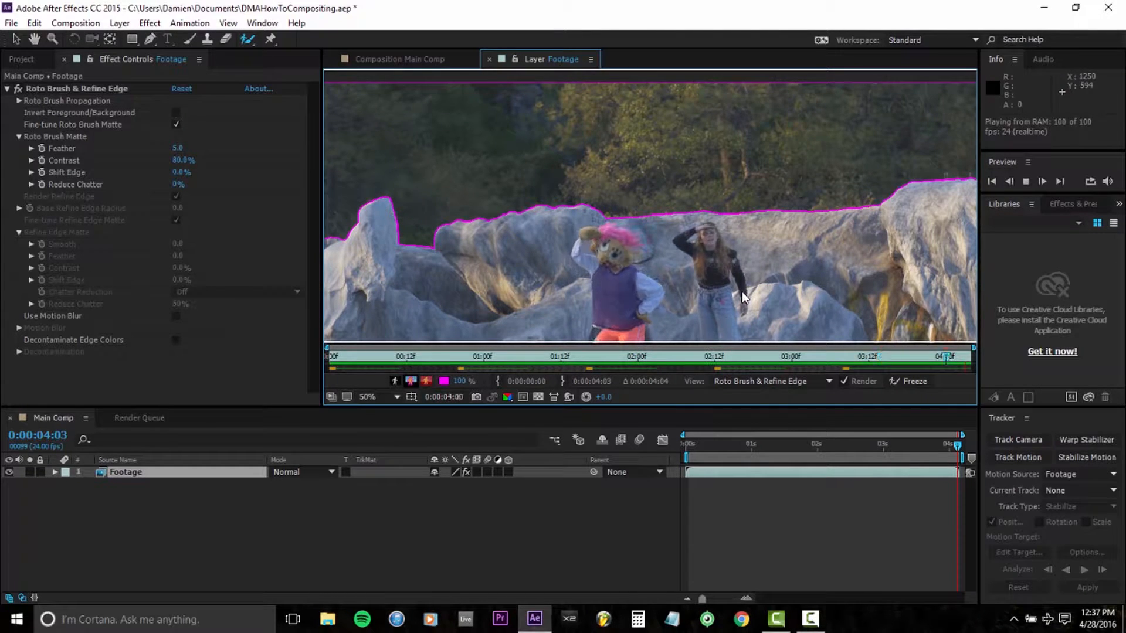
Step: Stop the playback, return to the Main Comp view and inspect the cutout edge along the rocks
{"action": "scroll", "coordinate": [739, 282], "scroll_direction": "down", "scroll_amount": 2}
{"action": "key", "text": "space"}
{"action": "key", "text": "v"}
{"action": "left_click", "coordinate": [429, 59]}
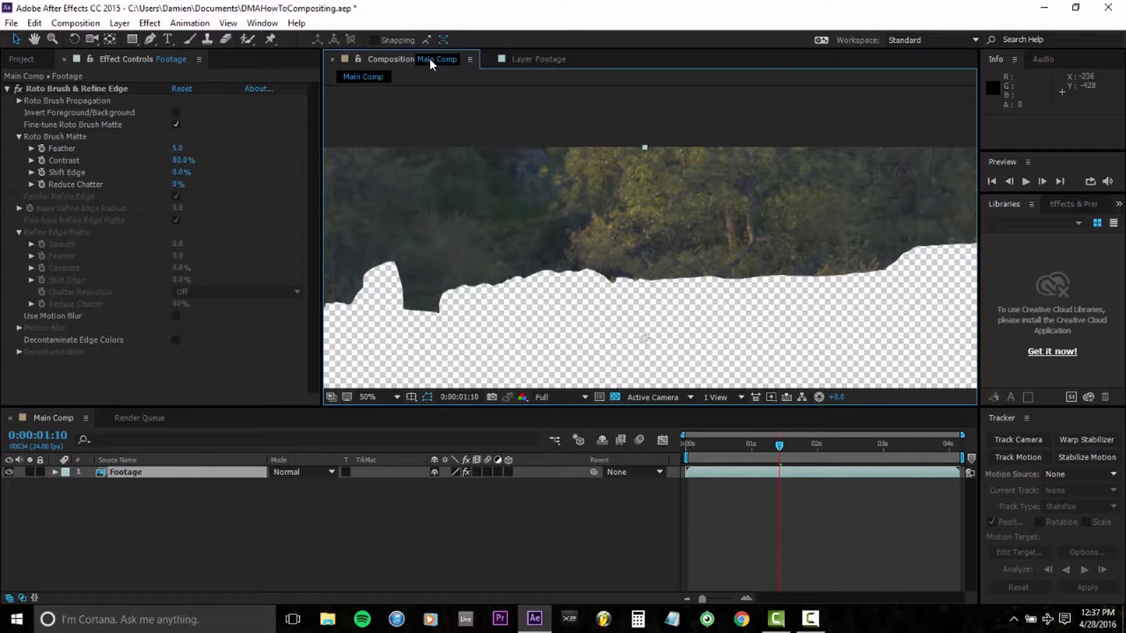
{"action": "scroll", "coordinate": [650, 289], "scroll_direction": "up", "scroll_amount": 3}
{"action": "scroll", "coordinate": [655, 276], "scroll_direction": "down", "scroll_amount": 1}
{"action": "left_click_drag", "start_coordinate": [654, 244], "coordinate": [847, 281]}
{"action": "left_click_drag", "start_coordinate": [749, 289], "coordinate": [491, 337]}
{"action": "scroll", "coordinate": [636, 307], "scroll_direction": "up", "scroll_amount": 1}
{"action": "left_click_drag", "start_coordinate": [569, 268], "coordinate": [776, 250]}
{"action": "scroll", "coordinate": [786, 278], "scroll_direction": "down", "scroll_amount": 1}
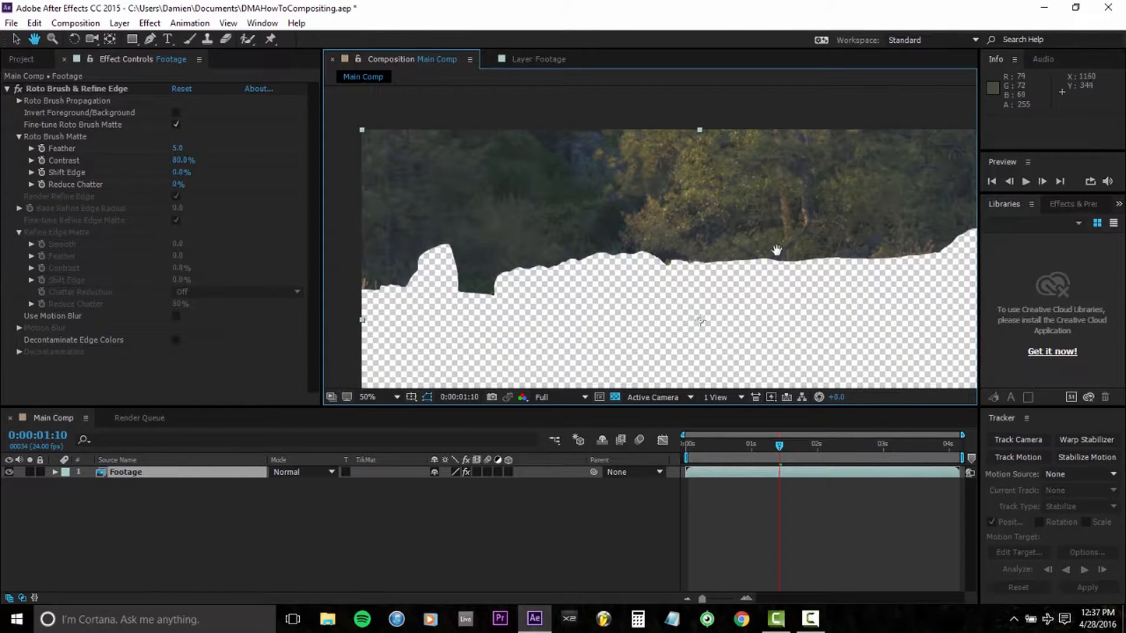
Step: Invert the Roto Brush foreground and background, and set the matte's Feather to 7.5 and Shift Edge to -15%
{"action": "left_click", "coordinate": [106, 89]}
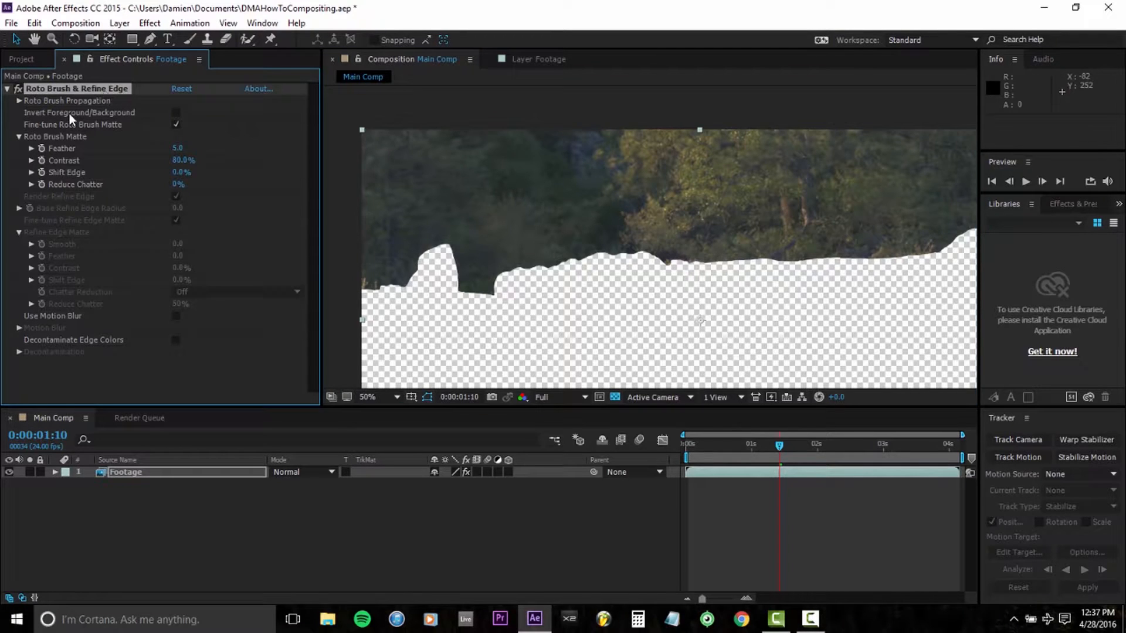
{"action": "left_click", "coordinate": [176, 112]}
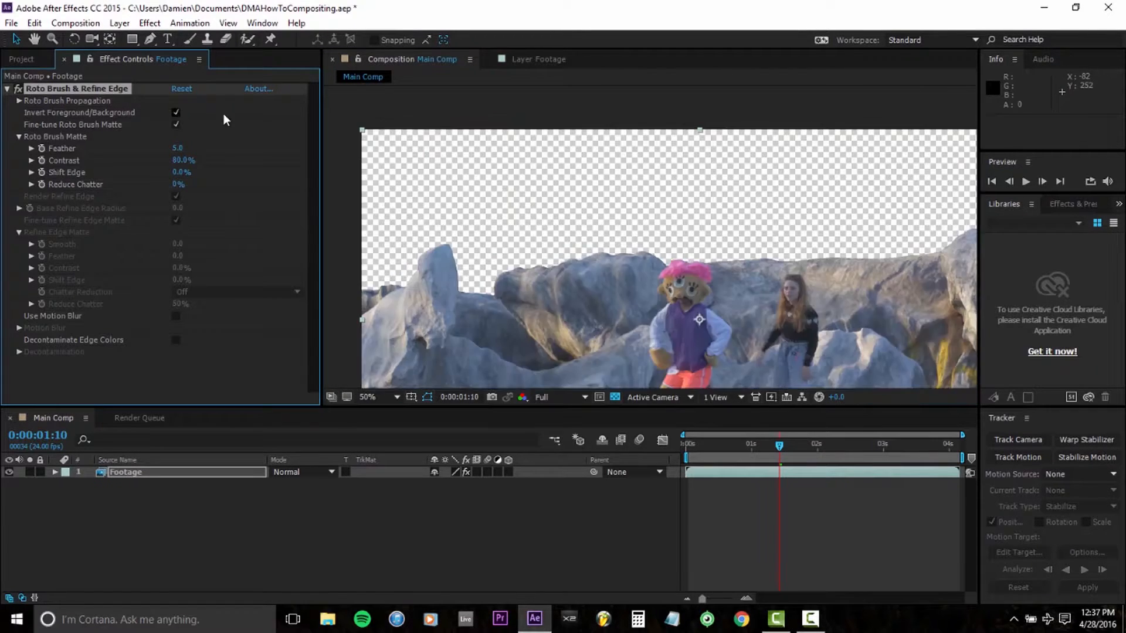
{"action": "scroll", "coordinate": [795, 181], "scroll_direction": "up", "scroll_amount": 1}
{"action": "left_click_drag", "start_coordinate": [795, 181], "coordinate": [662, 227]}
{"action": "scroll", "coordinate": [668, 214], "scroll_direction": "up", "scroll_amount": 1}
{"action": "left_click_drag", "start_coordinate": [850, 220], "coordinate": [631, 247]}
{"action": "left_click_drag", "start_coordinate": [914, 240], "coordinate": [715, 223]}
{"action": "key", "text": "Return"}
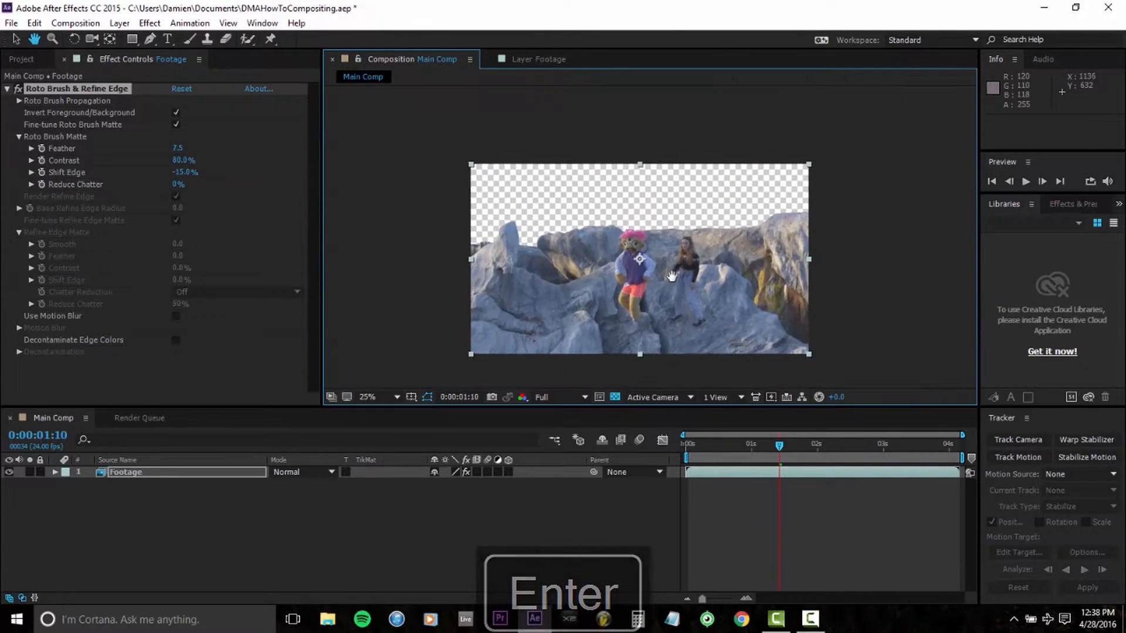
{"action": "key", "text": "v"}
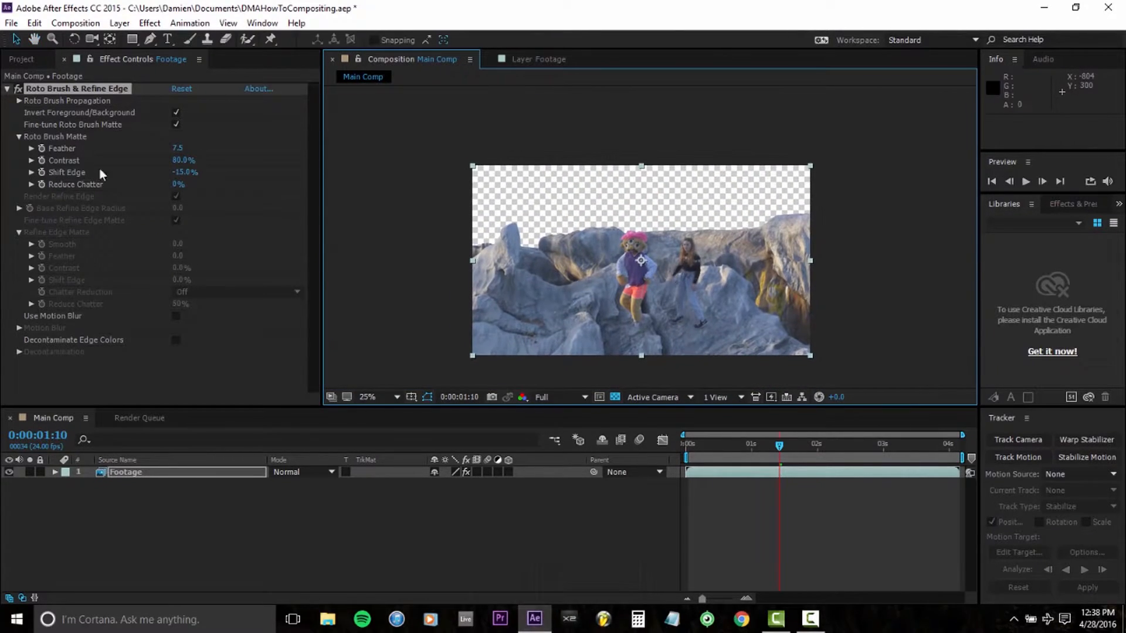
Step: Add the Background image beneath the Footage layer and move it upward behind the rocks
{"action": "left_click", "coordinate": [29, 63]}
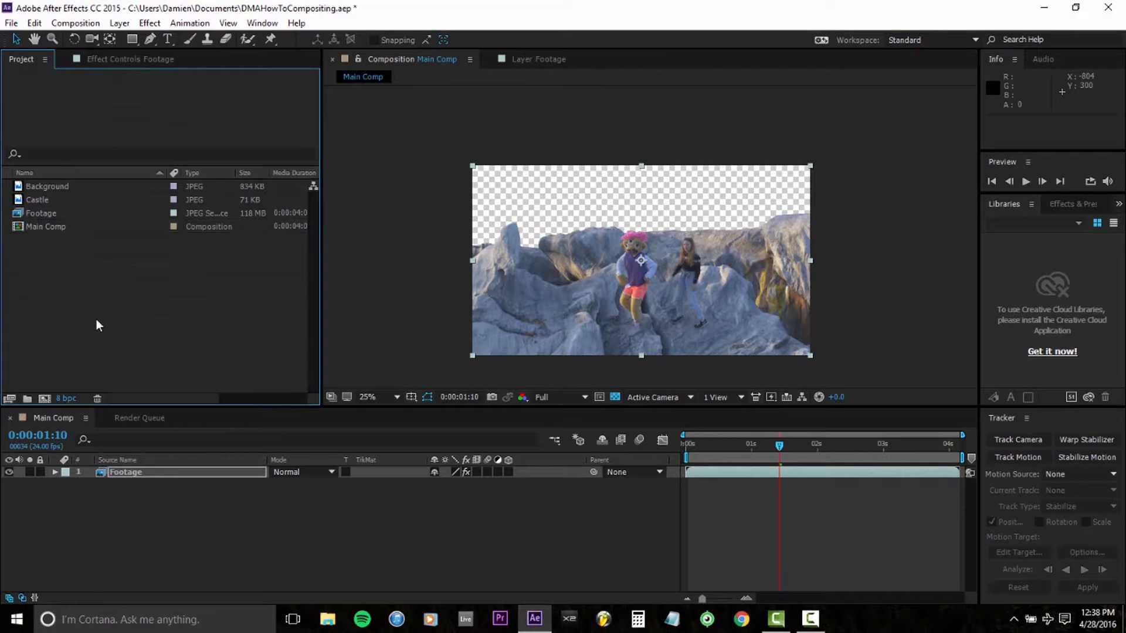
{"action": "left_click_drag", "start_coordinate": [74, 187], "coordinate": [192, 540]}
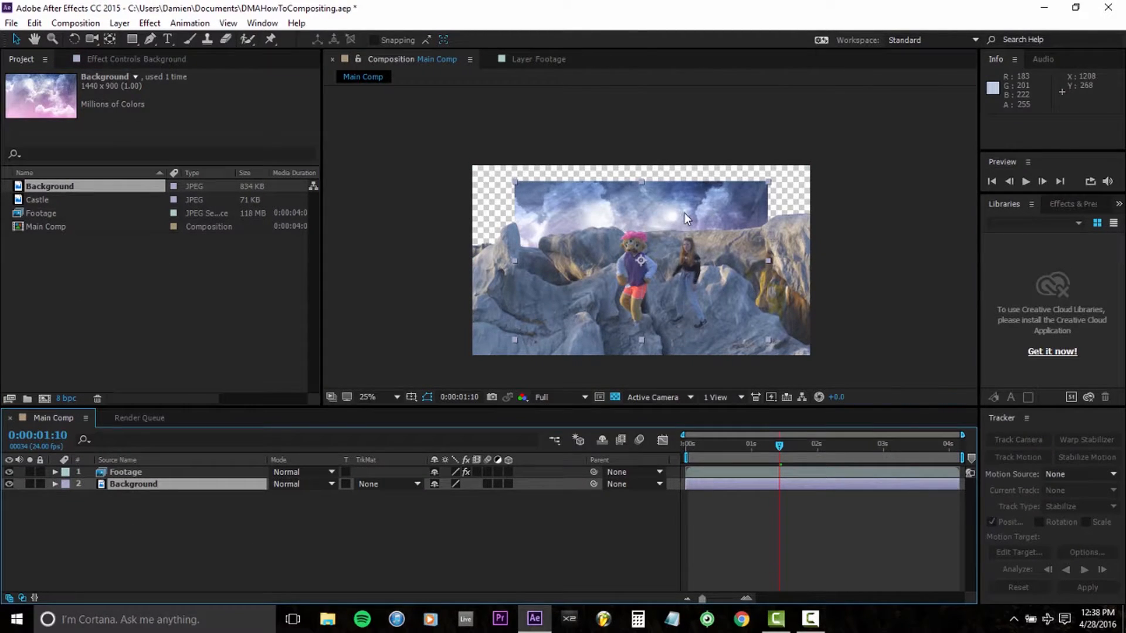
{"action": "left_click_drag", "start_coordinate": [684, 213], "coordinate": [691, 156]}
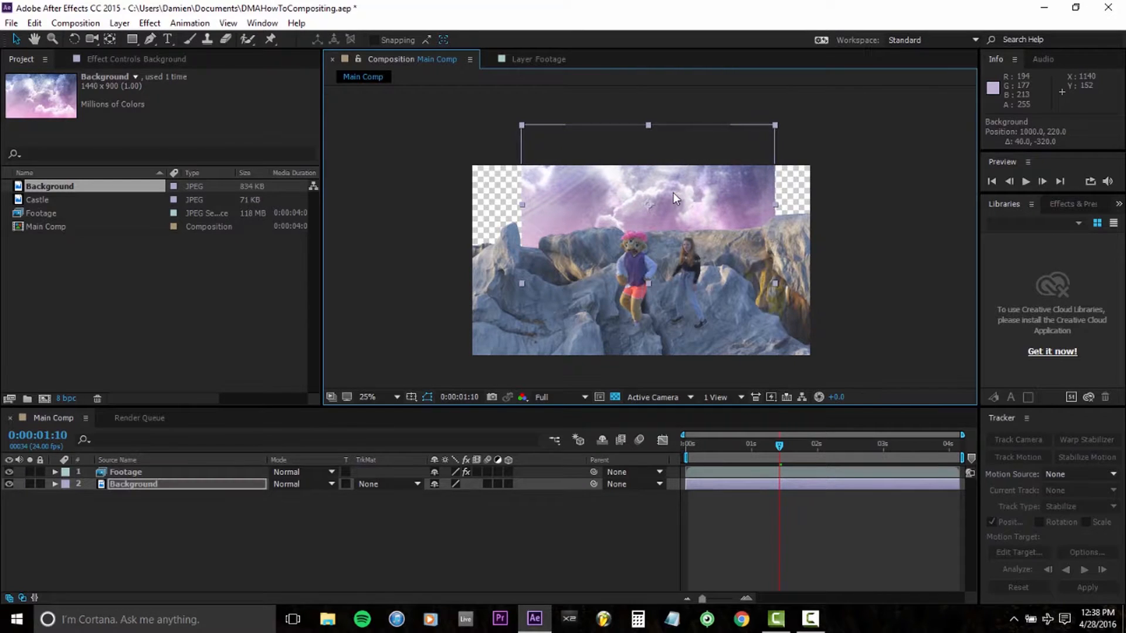
Step: Fit the Background layer to the composition width and nudge it slightly upward in the sky area
{"action": "right_click", "coordinate": [673, 193]}
{"action": "mouse_move", "coordinate": [748, 108]}
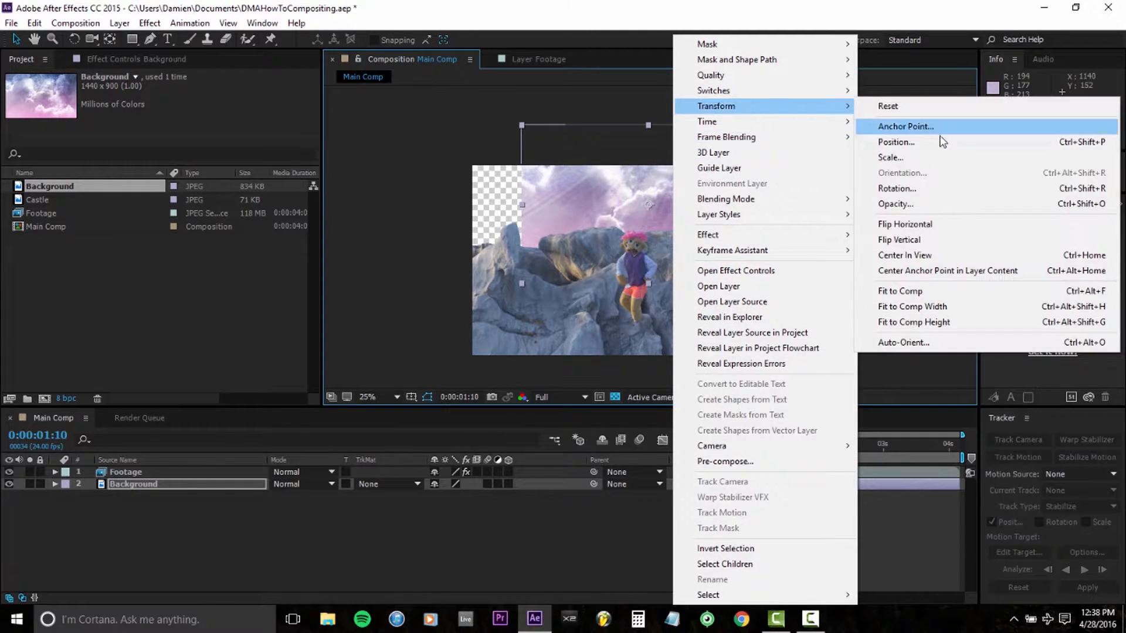
{"action": "left_click", "coordinate": [924, 308]}
{"action": "scroll", "coordinate": [659, 305], "scroll_direction": "up", "scroll_amount": 2}
{"action": "mouse_move", "coordinate": [643, 307]}
{"action": "left_mouse_down"}
{"action": "mouse_move", "coordinate": [650, 277]}
{"action": "mouse_move", "coordinate": [652, 294]}
{"action": "left_mouse_up"}
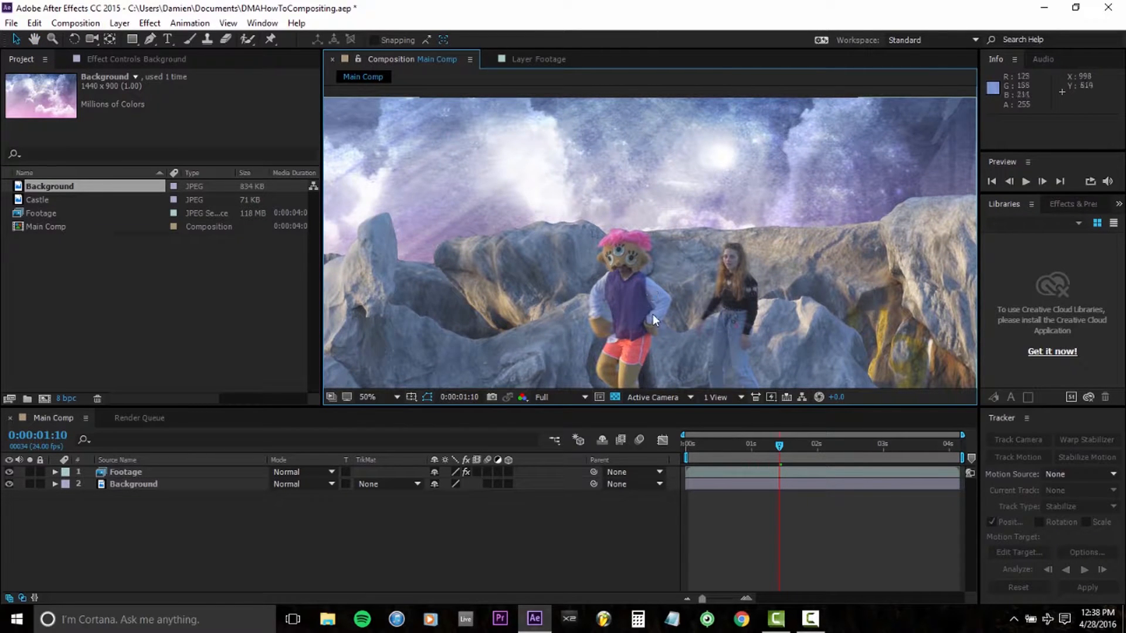
Step: Lower the Footage layer to position 960, 636 to reveal more of the sky above the rocks
{"action": "scroll", "coordinate": [652, 315], "scroll_direction": "down", "scroll_amount": 2}
{"action": "scroll", "coordinate": [652, 314], "scroll_direction": "up", "scroll_amount": 1}
{"action": "left_click", "coordinate": [206, 474]}
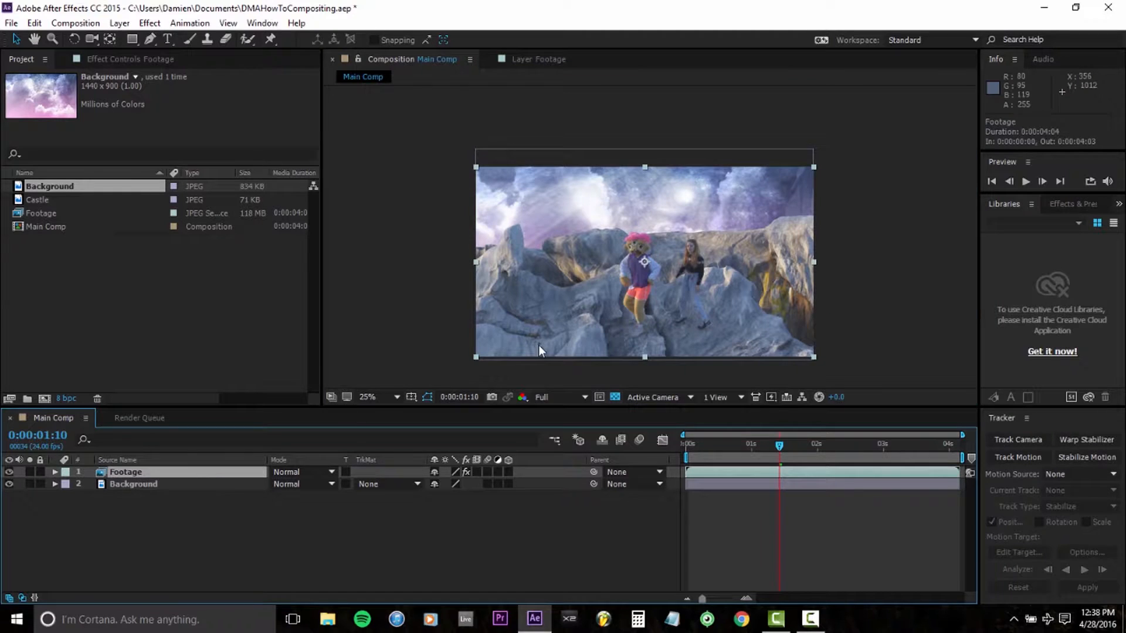
{"action": "key", "text": "shift+Down"}
{"action": "key", "text": "shift+Down"}
{"action": "key", "text": "shift+Down"}
{"action": "key", "text": "shift+Down"}
{"action": "key", "text": "shift+Down"}
{"action": "key", "text": "shift+Down"}
{"action": "key", "text": "shift+Down"}
{"action": "key", "text": "shift+Down"}
{"action": "key", "text": "shift+Down"}
{"action": "key", "text": "shift+Down"}
{"action": "key", "text": "Up"}
{"action": "key", "text": "Up"}
{"action": "key", "text": "Up"}
{"action": "key", "text": "Up"}
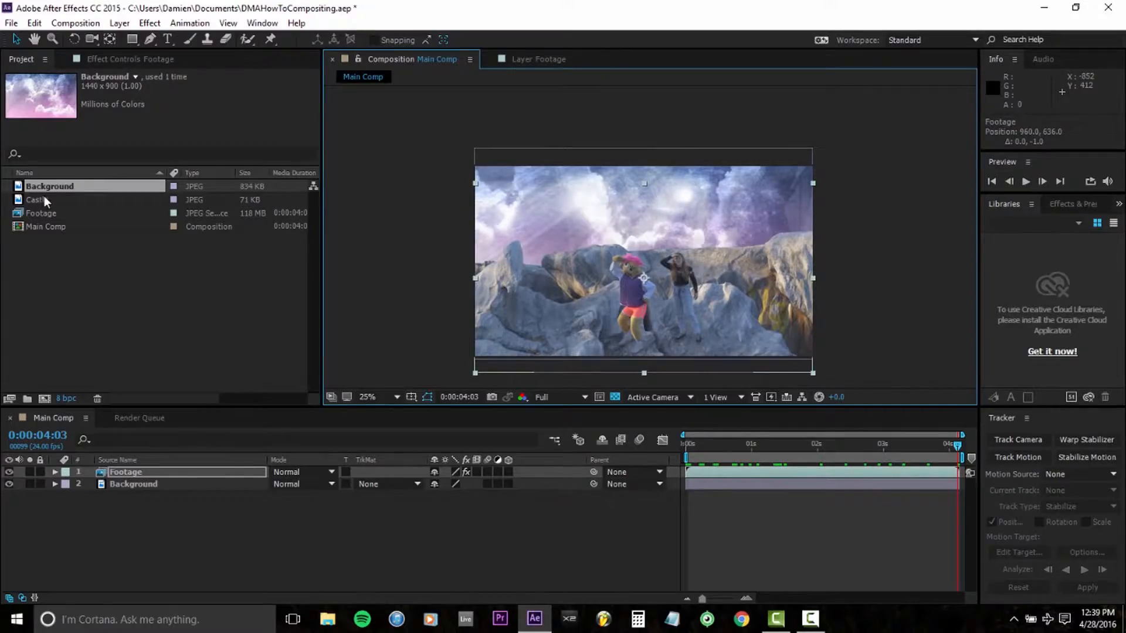
Step: Add the Castle image between the Footage and Background layers and shift it to position 912, 528
{"action": "left_click_drag", "start_coordinate": [47, 198], "coordinate": [177, 476]}
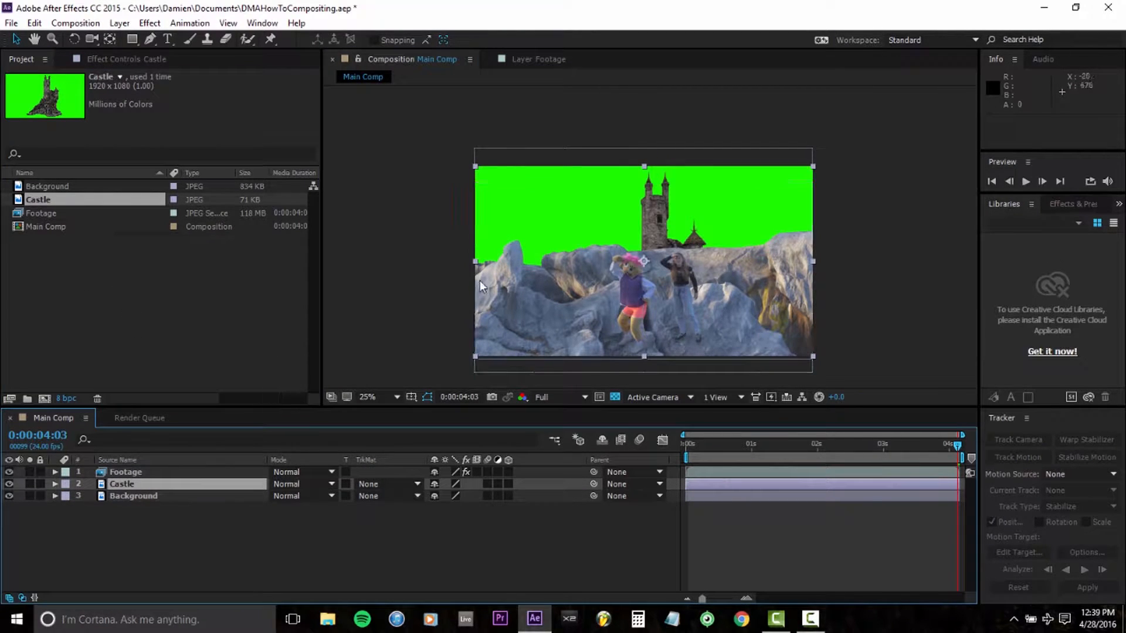
{"action": "scroll", "coordinate": [618, 227], "scroll_direction": "up", "scroll_amount": 2}
{"action": "key", "text": "h"}
{"action": "mouse_move", "coordinate": [649, 246]}
{"action": "left_mouse_down"}
{"action": "mouse_move", "coordinate": [632, 239]}
{"action": "mouse_move", "coordinate": [618, 187]}
{"action": "mouse_move", "coordinate": [639, 230]}
{"action": "left_mouse_up"}
Step: Apply the Keylight (1.2) effect to the Castle layer and sample its green backdrop as the Screen Colour
{"action": "left_click", "coordinate": [128, 483]}
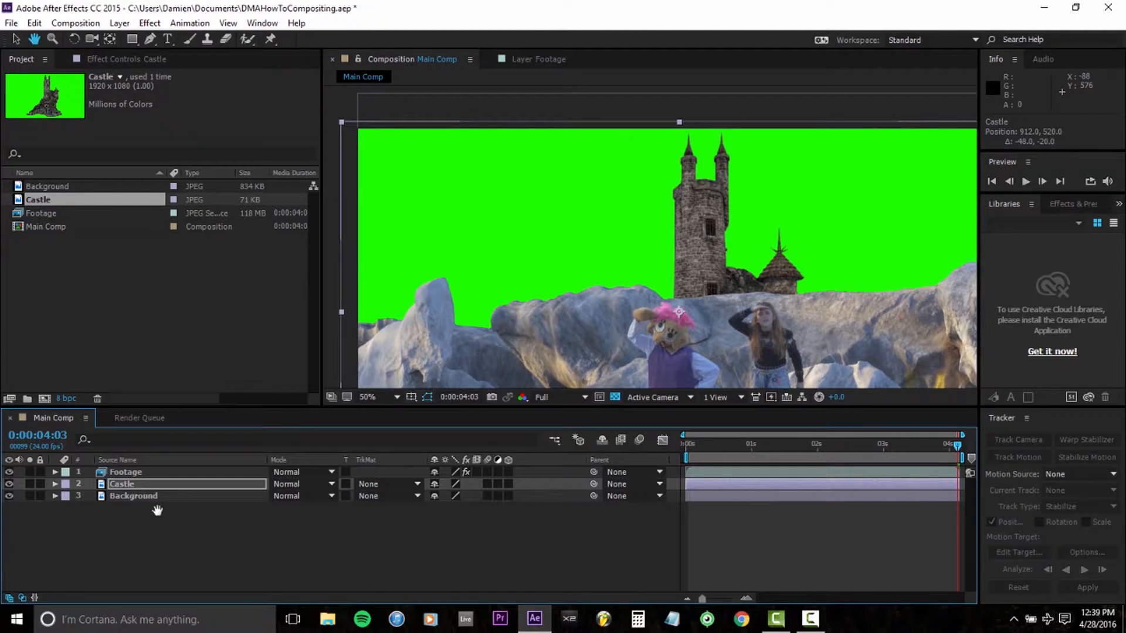
{"action": "right_click", "coordinate": [166, 488]}
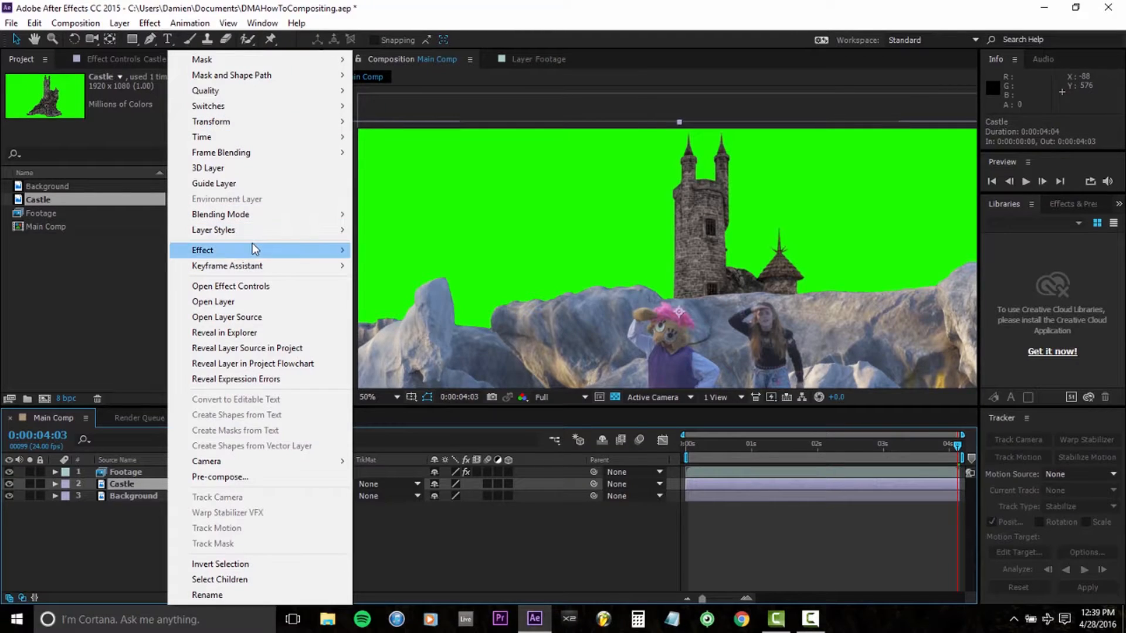
{"action": "mouse_move", "coordinate": [252, 249]}
{"action": "mouse_move", "coordinate": [405, 235]}
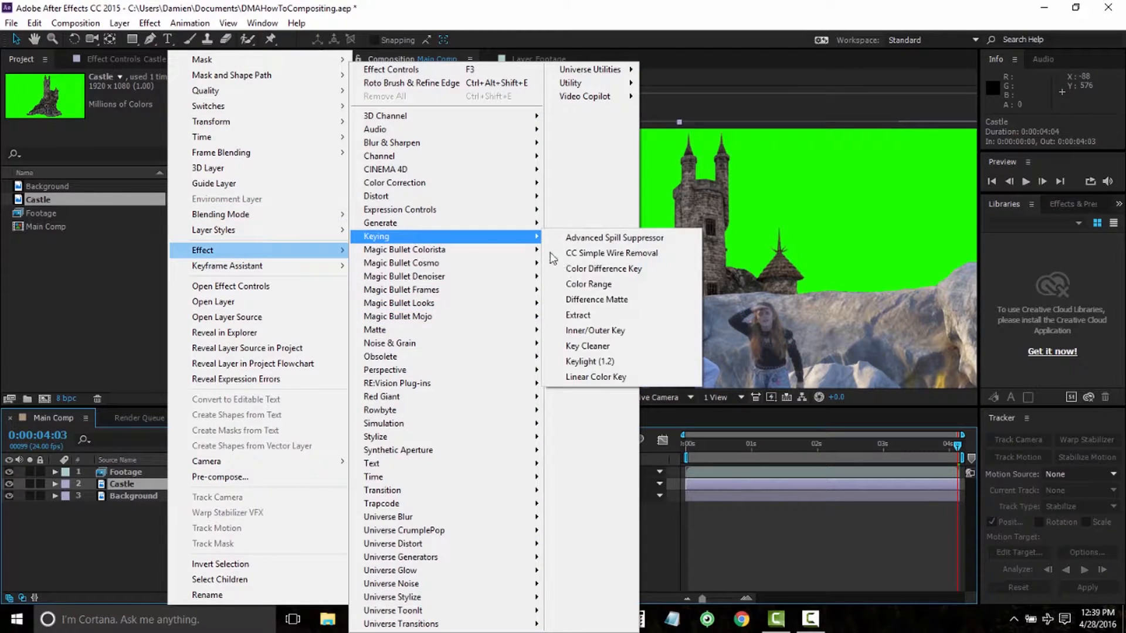
{"action": "left_click", "coordinate": [587, 367]}
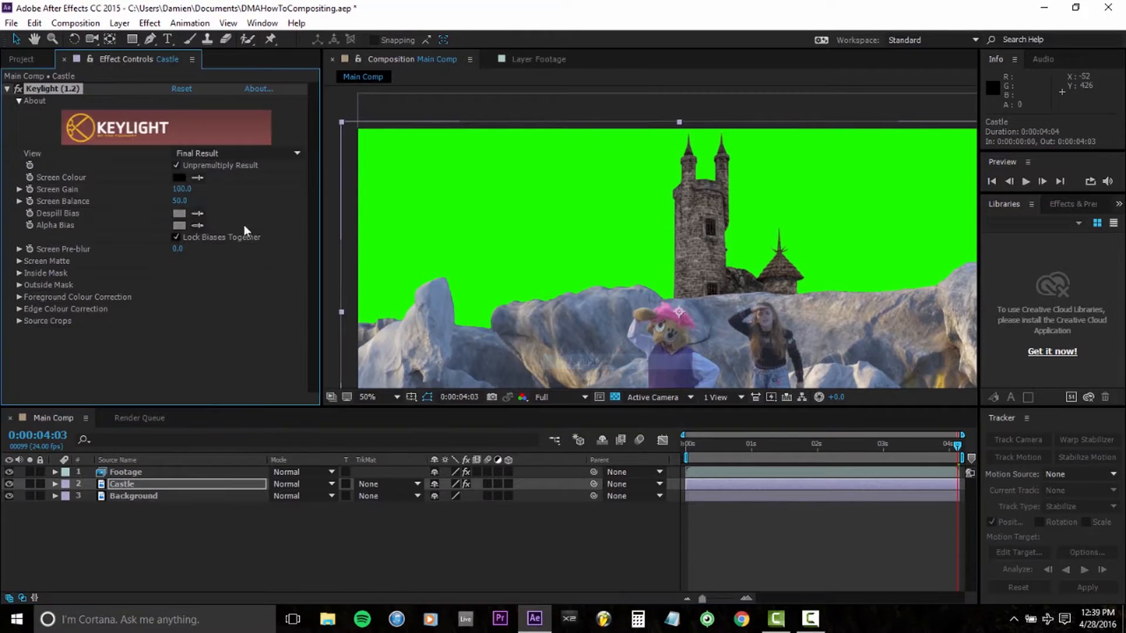
{"action": "left_click", "coordinate": [198, 177]}
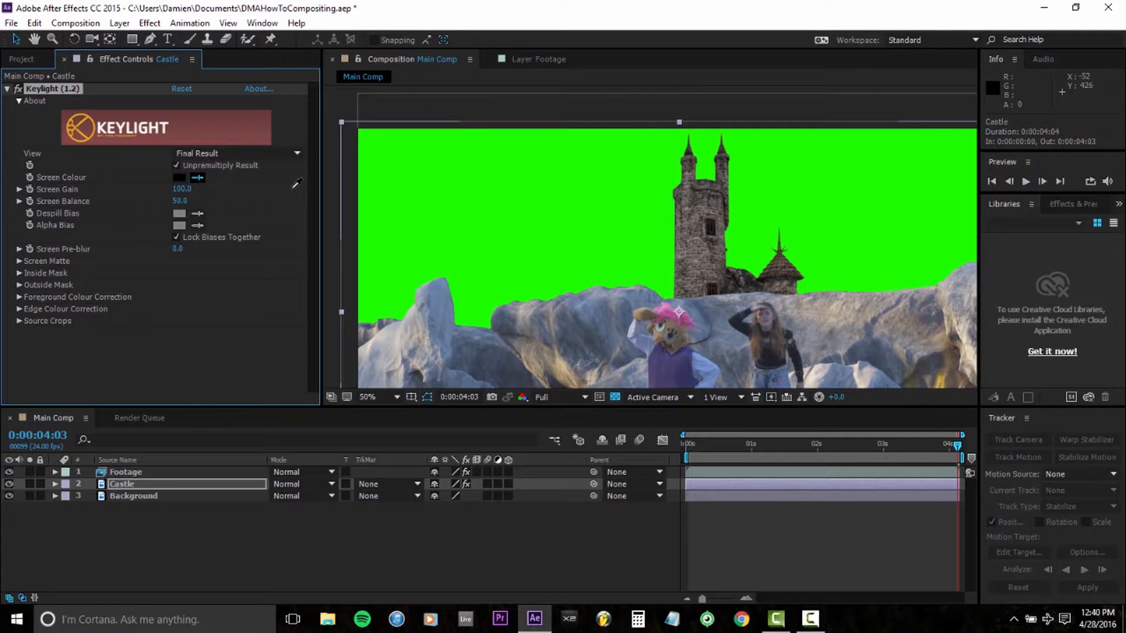
{"action": "left_click", "coordinate": [496, 193]}
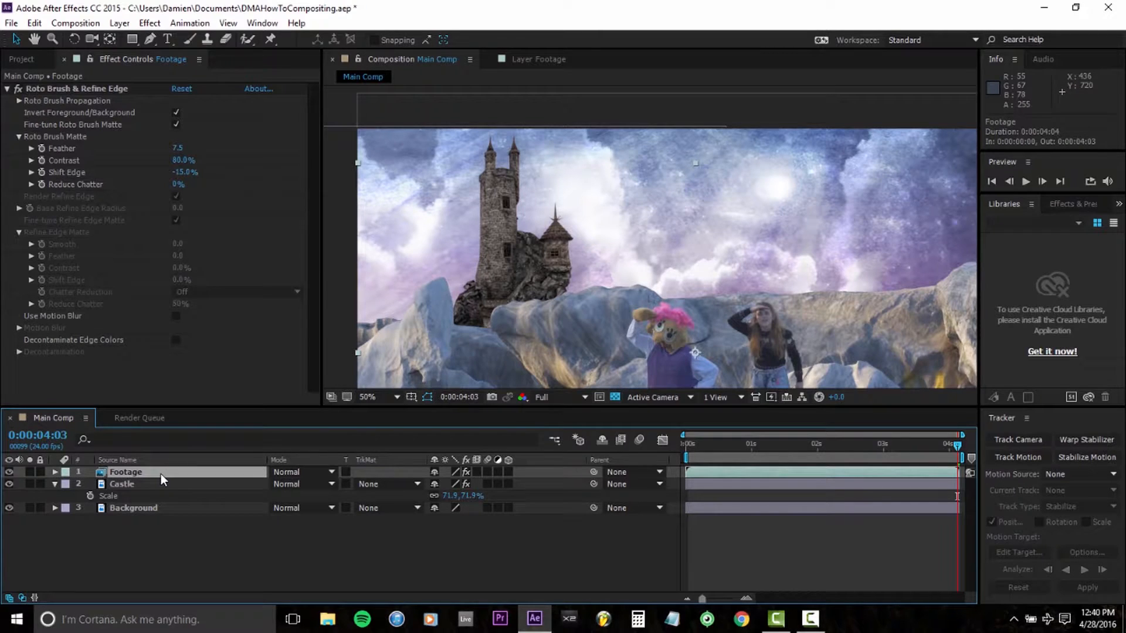
Step: Apply a Gaussian Blur to the Background layer to soften the sky
{"action": "left_click", "coordinate": [170, 508]}
{"action": "right_click", "coordinate": [171, 508]}
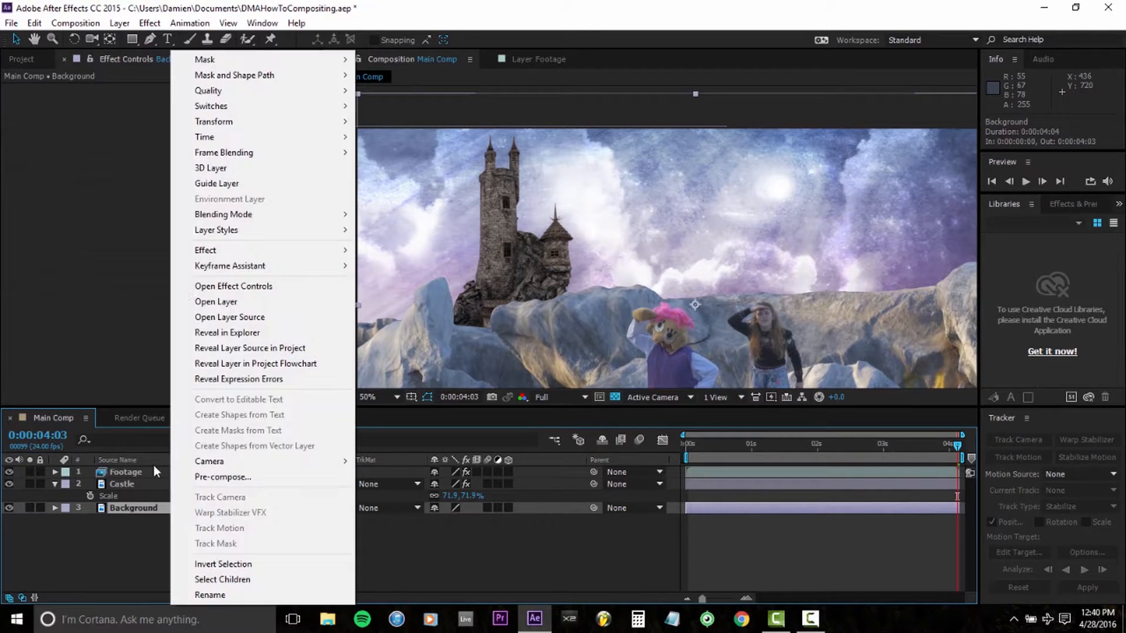
{"action": "mouse_move", "coordinate": [217, 246]}
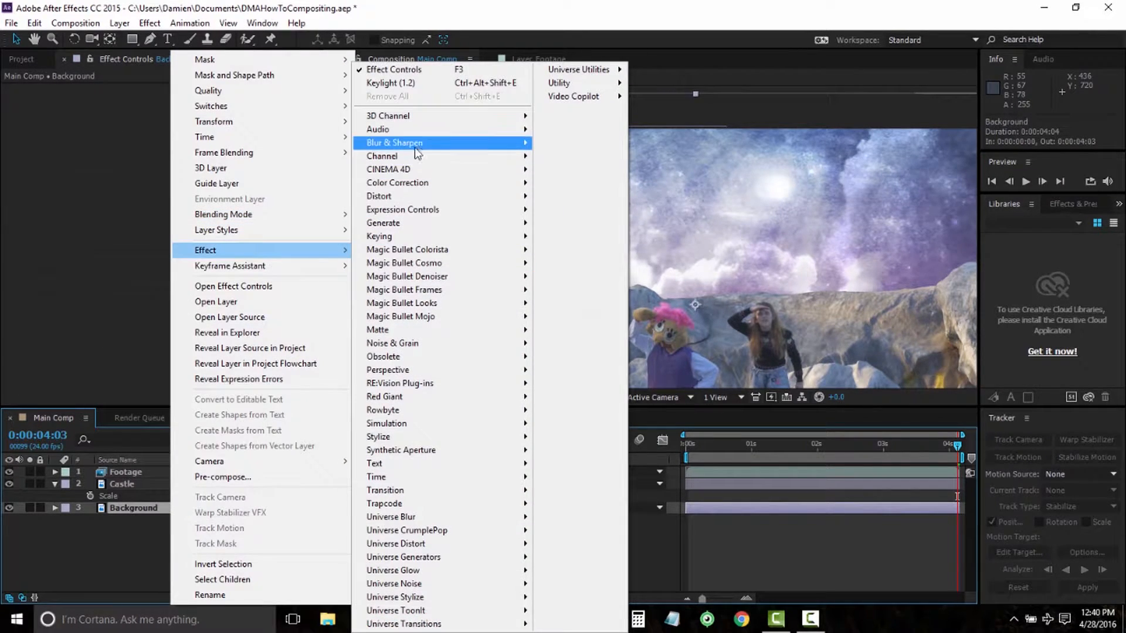
{"action": "left_click", "coordinate": [597, 315]}
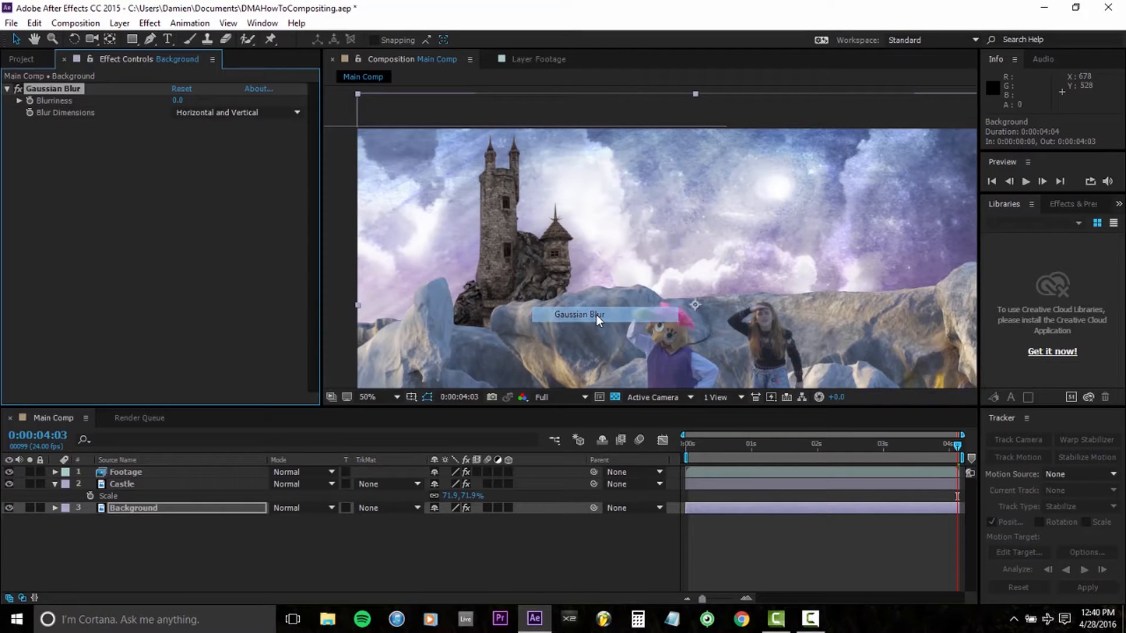
{"action": "key", "text": "Return"}
Step: Apply a Gaussian Blur with Blurriness 5 to the Castle layer
{"action": "left_click", "coordinate": [136, 487]}
{"action": "right_click", "coordinate": [136, 488]}
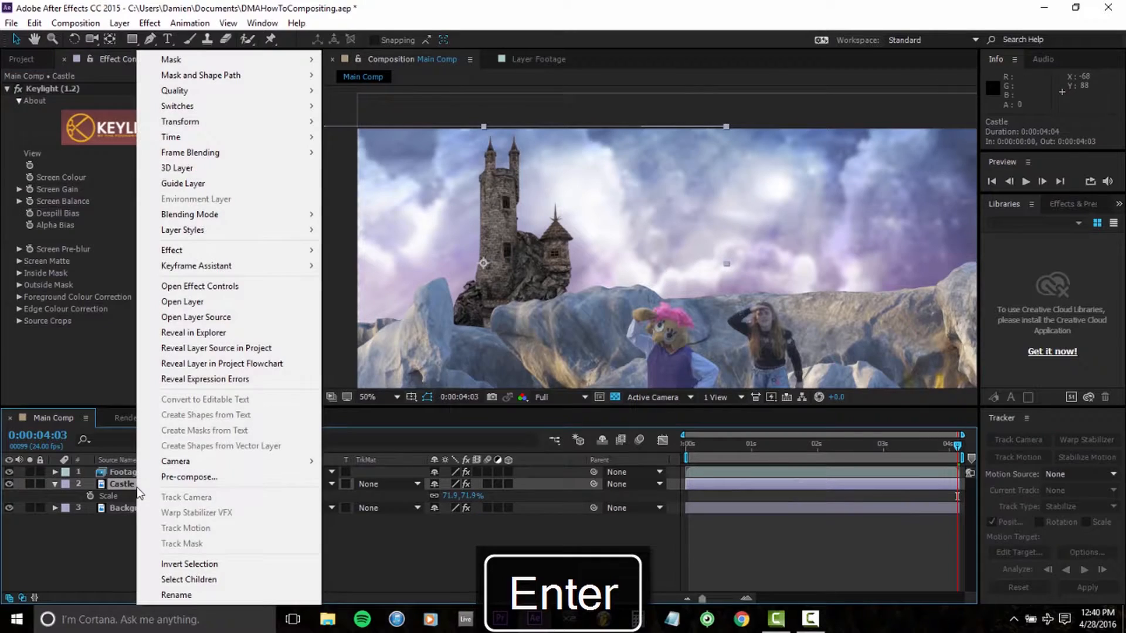
{"action": "mouse_move", "coordinate": [187, 252]}
{"action": "mouse_move", "coordinate": [390, 258]}
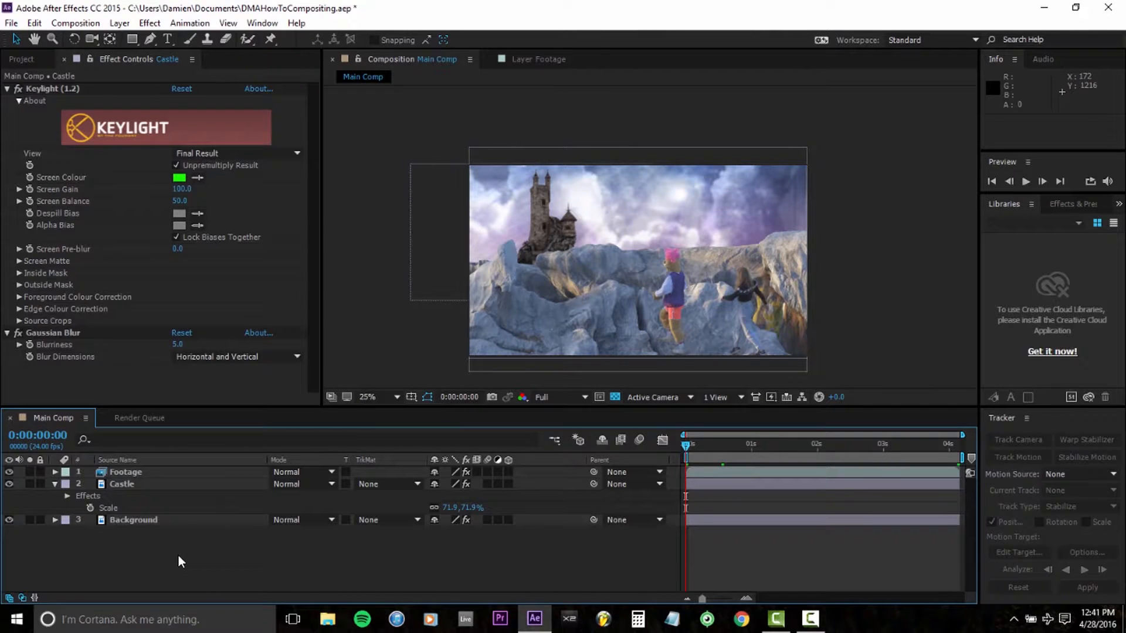
Step: Create a 1920 x 1080 px green solid layer in Main Comp
{"action": "key", "text": "ctrl+y"}
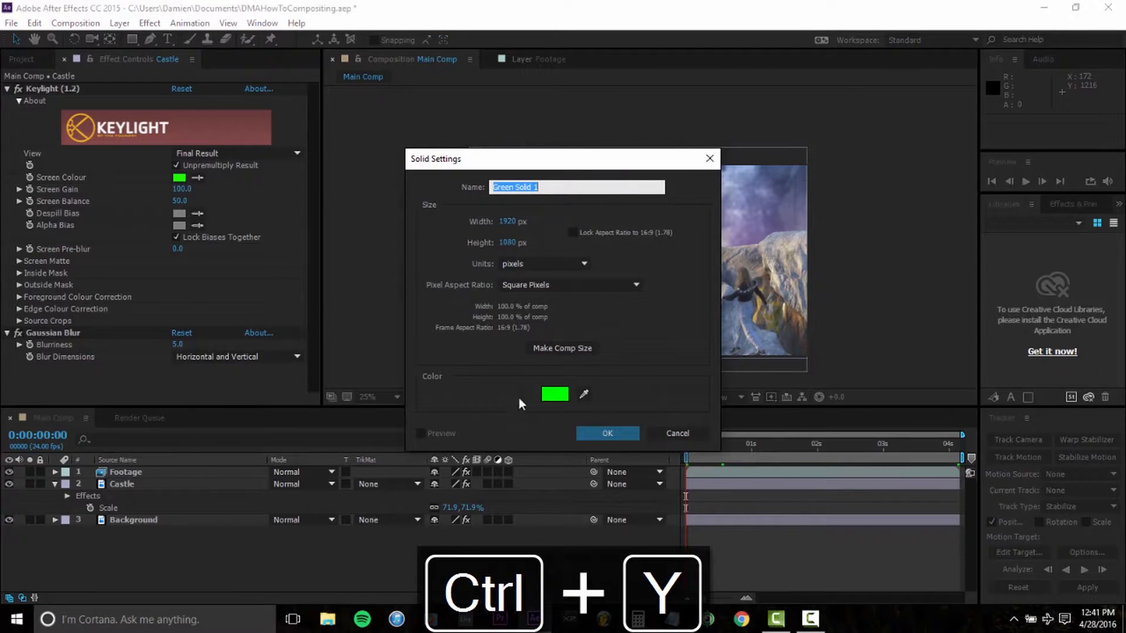
{"action": "left_click", "coordinate": [546, 393]}
{"action": "left_click", "coordinate": [417, 178]}
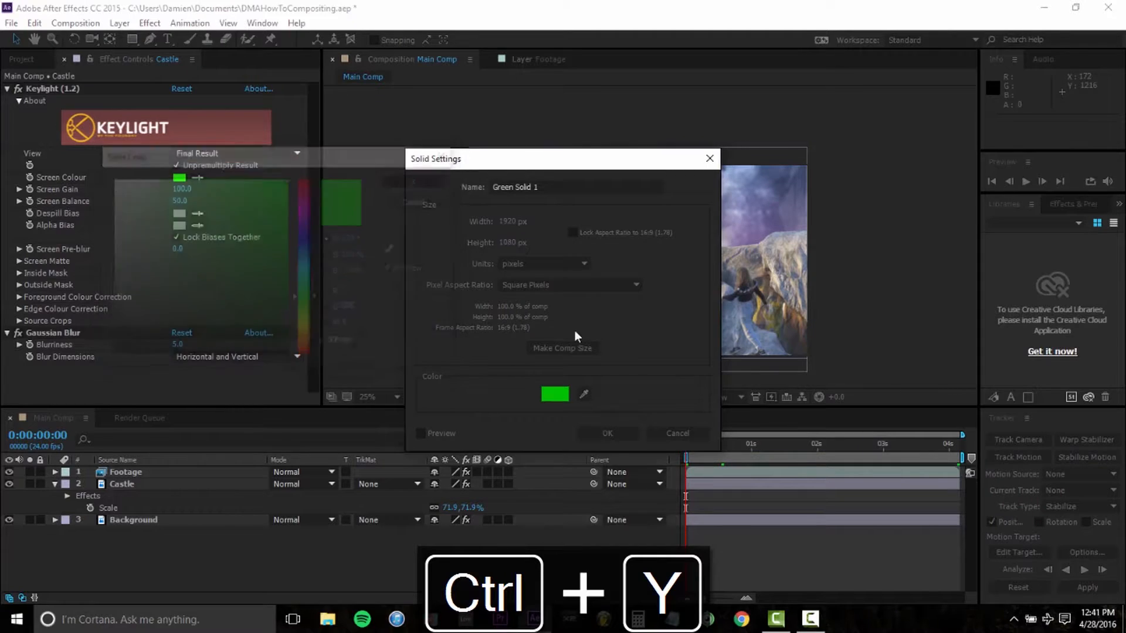
{"action": "left_click", "coordinate": [608, 434]}
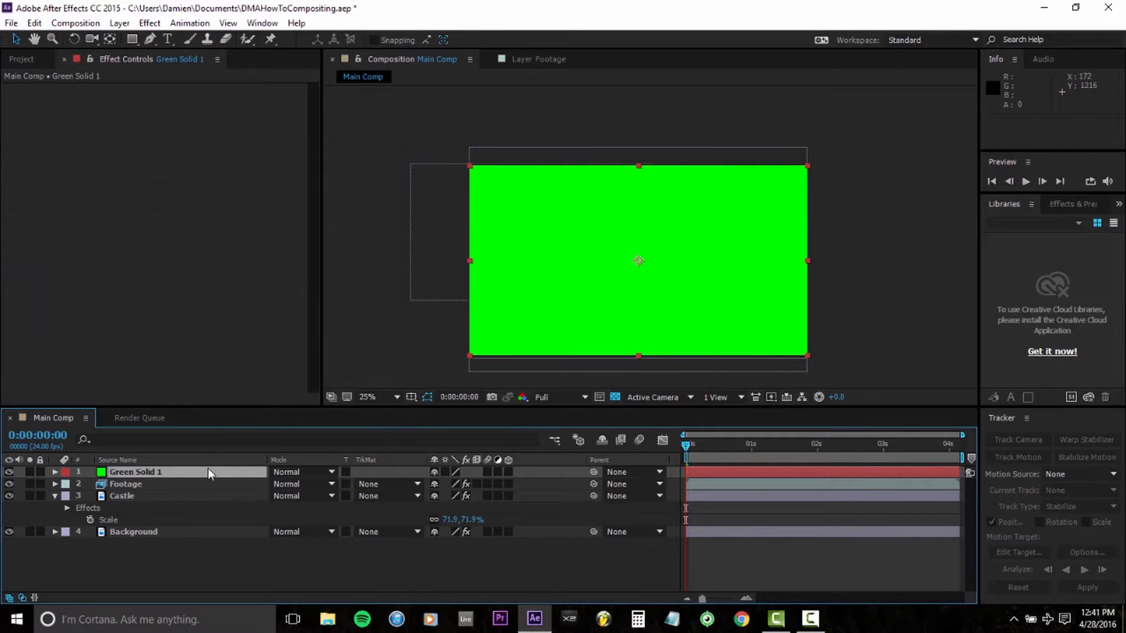
Step: Place the green solid between the Castle and Background layers and rename it Fog
{"action": "left_click_drag", "start_coordinate": [209, 473], "coordinate": [207, 516]}
{"action": "right_click", "coordinate": [161, 517]}
{"action": "left_click", "coordinate": [201, 595]}
{"action": "type", "text": "Fog"}
{"action": "key", "text": "Return"}
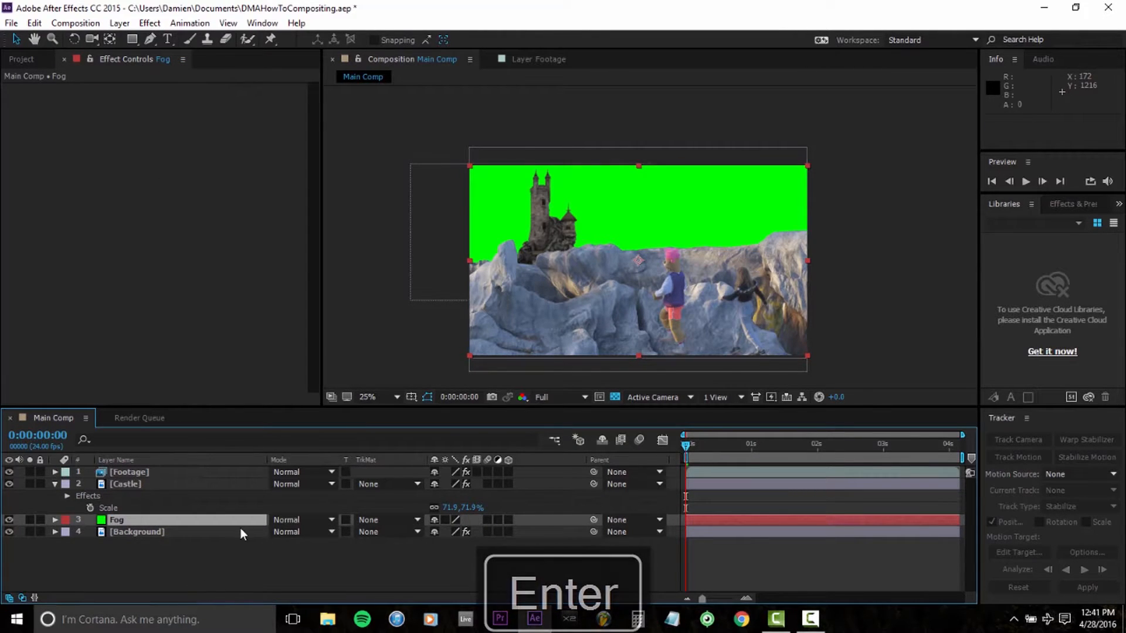
Step: Apply the Fractal Noise effect to the Fog layer
{"action": "right_click", "coordinate": [163, 516]}
{"action": "mouse_move", "coordinate": [249, 251]}
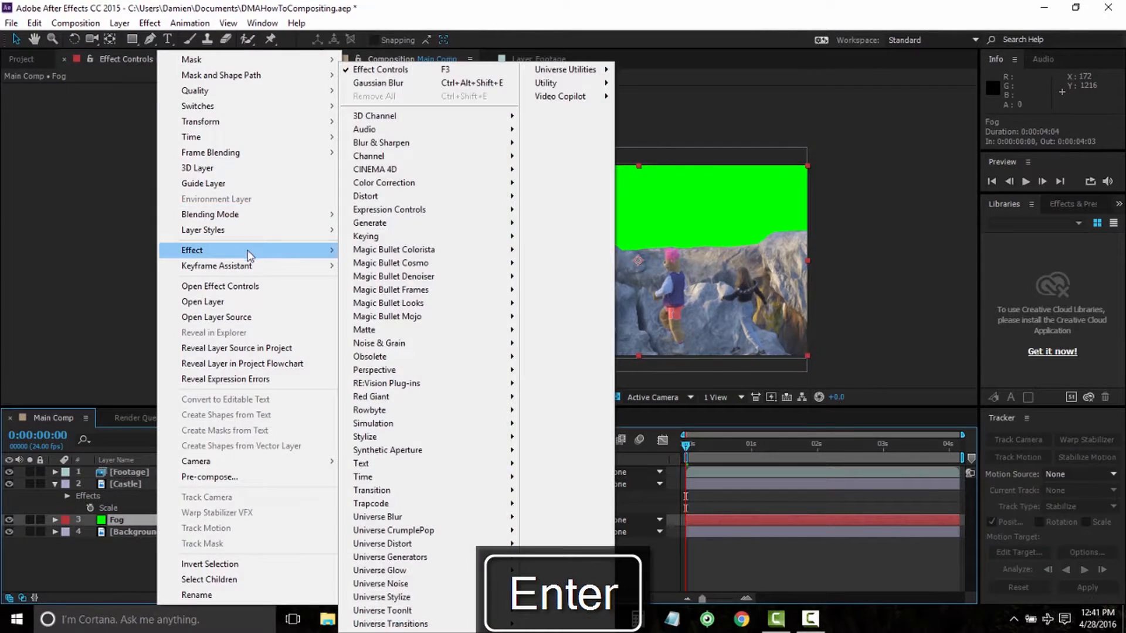
{"action": "mouse_move", "coordinate": [411, 346]}
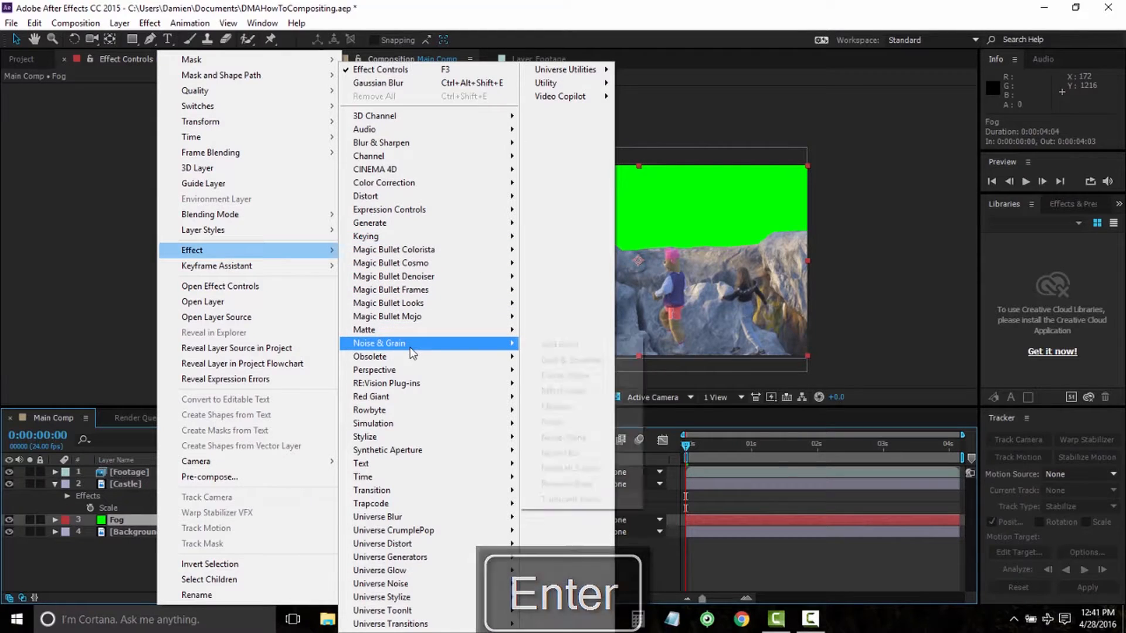
{"action": "left_click", "coordinate": [564, 375]}
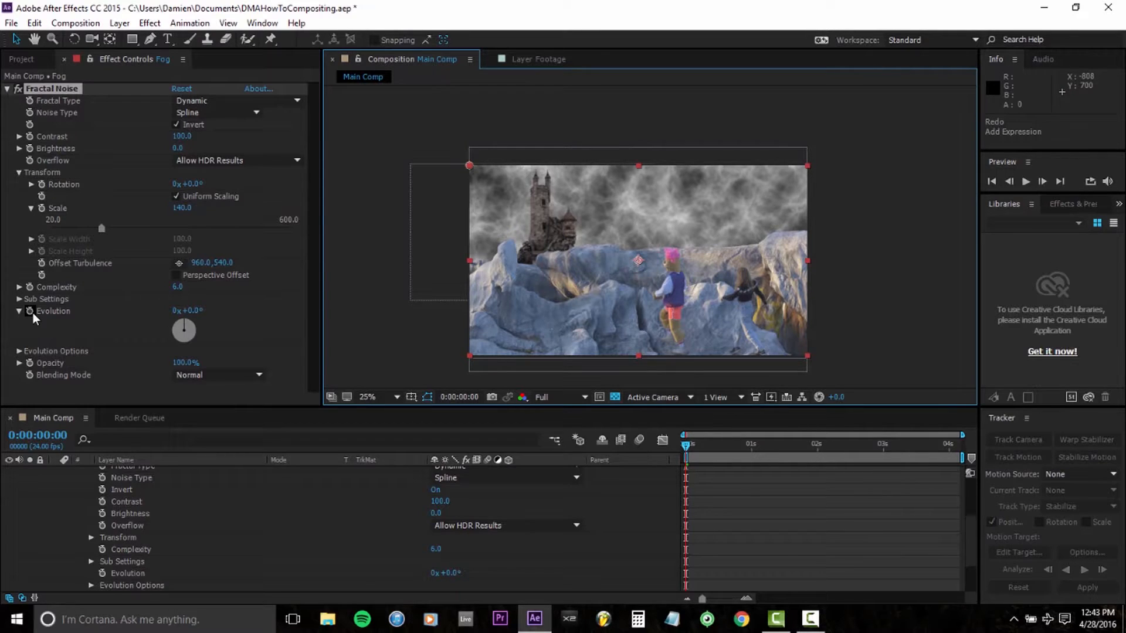
Step: Animate the Fractal Noise Evolution with the expression time*50 and preview the moving fog
{"action": "left_click", "coordinate": [33, 312], "text": "alt"}
{"action": "type", "text": "time*50"}
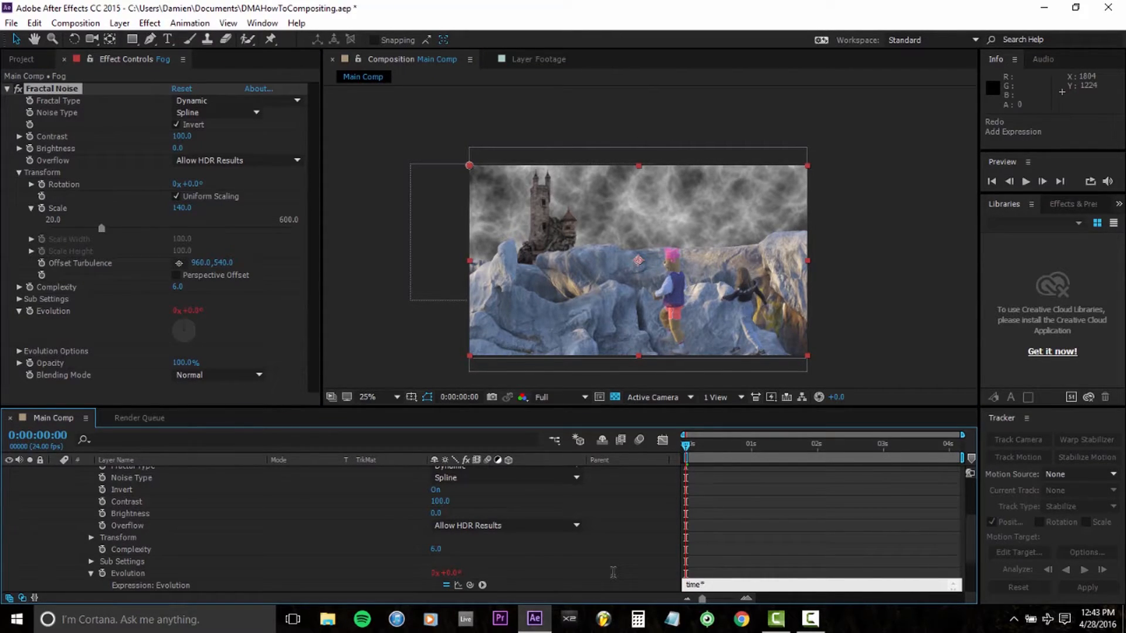
{"action": "left_click", "coordinate": [645, 540]}
{"action": "key", "text": "space"}
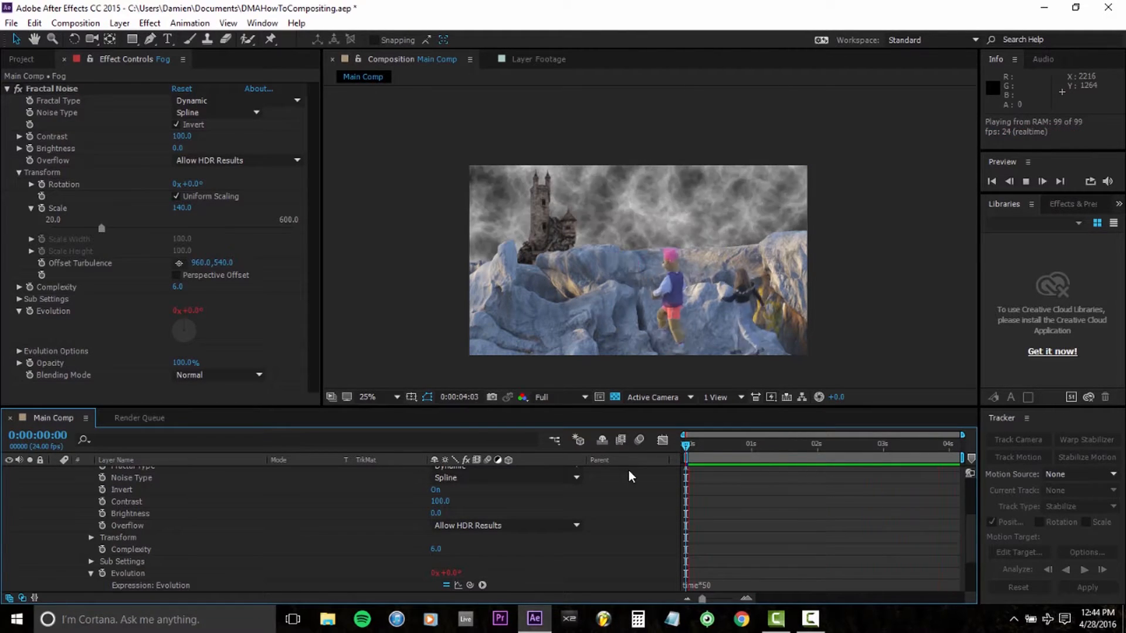
Step: Collapse the Fog layer's properties and set its blending mode to Screen
{"action": "scroll", "coordinate": [248, 541], "scroll_direction": "up", "scroll_amount": 2}
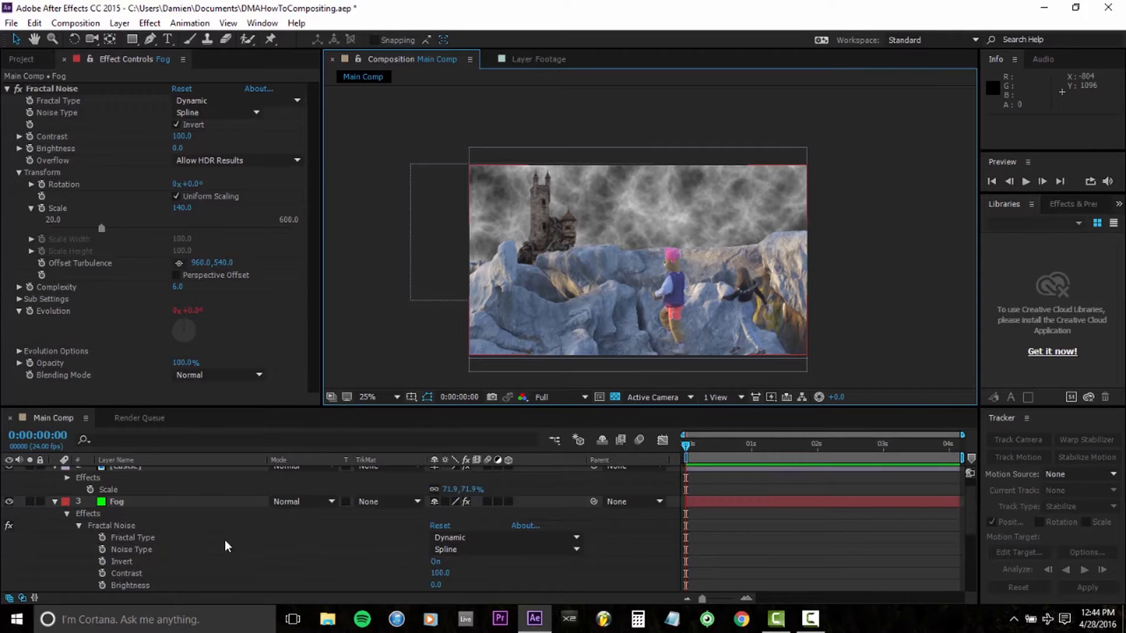
{"action": "left_click", "coordinate": [56, 502]}
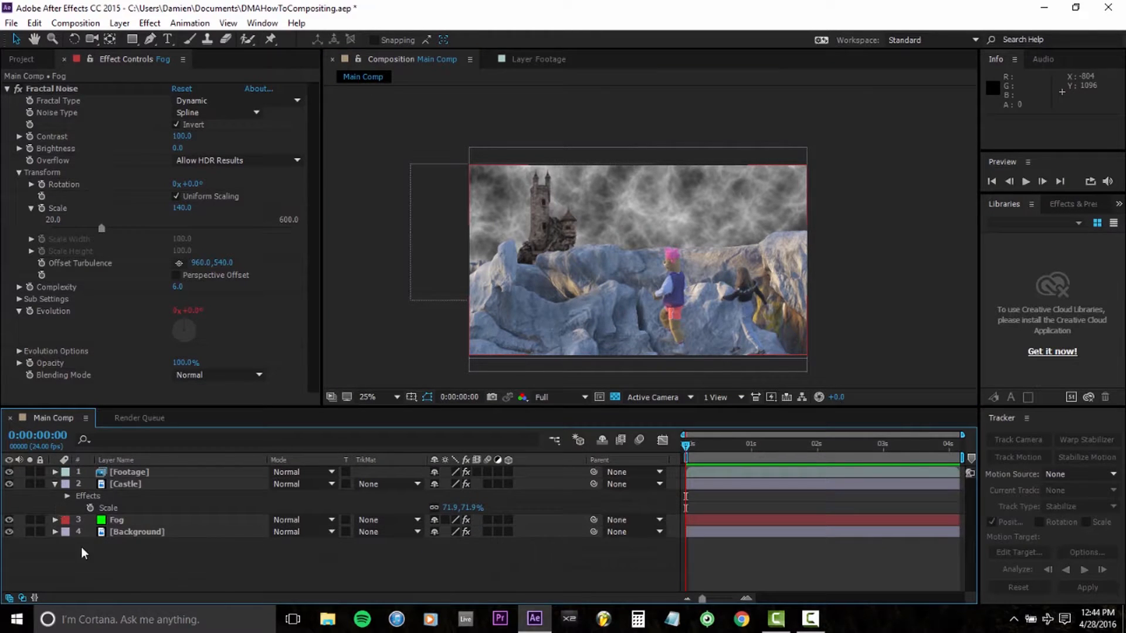
{"action": "left_click", "coordinate": [194, 519]}
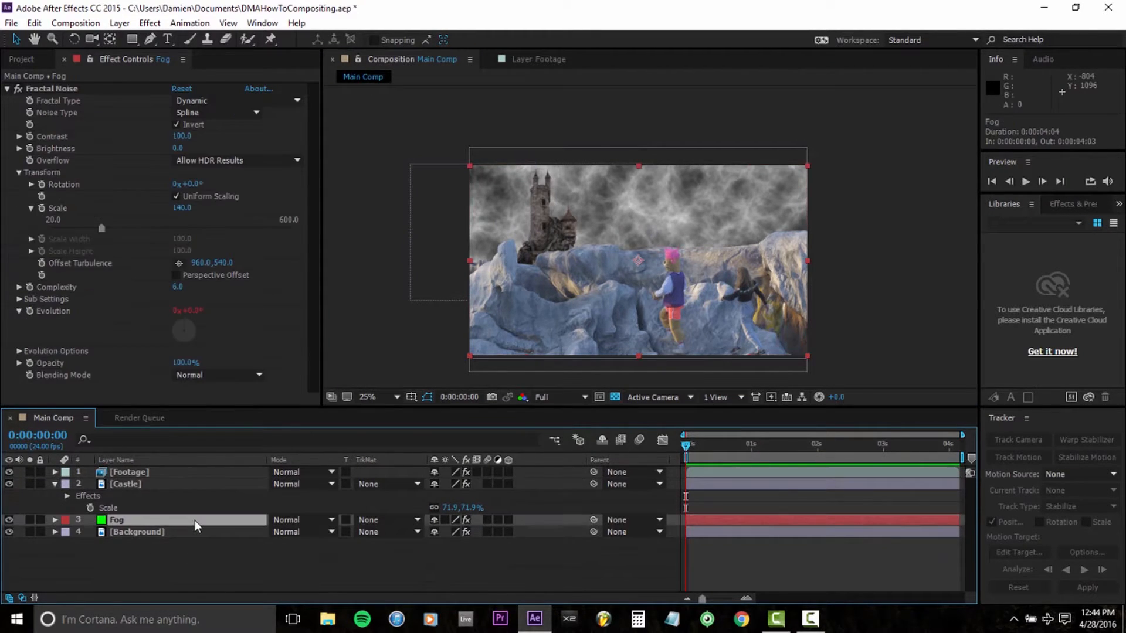
{"action": "left_click", "coordinate": [282, 522]}
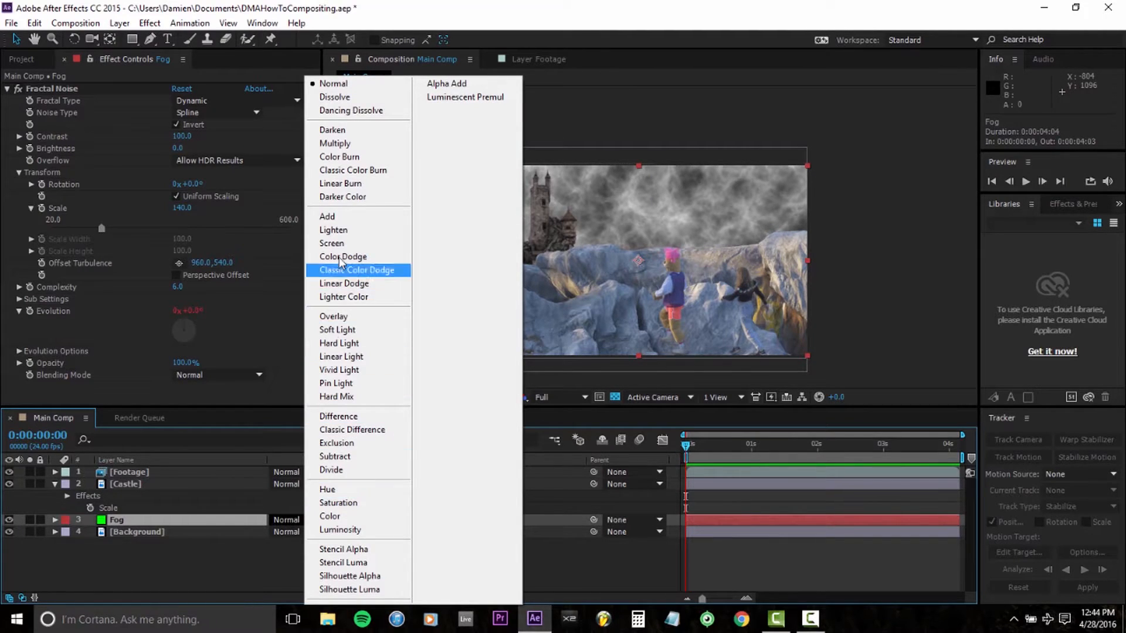
{"action": "left_click", "coordinate": [333, 243]}
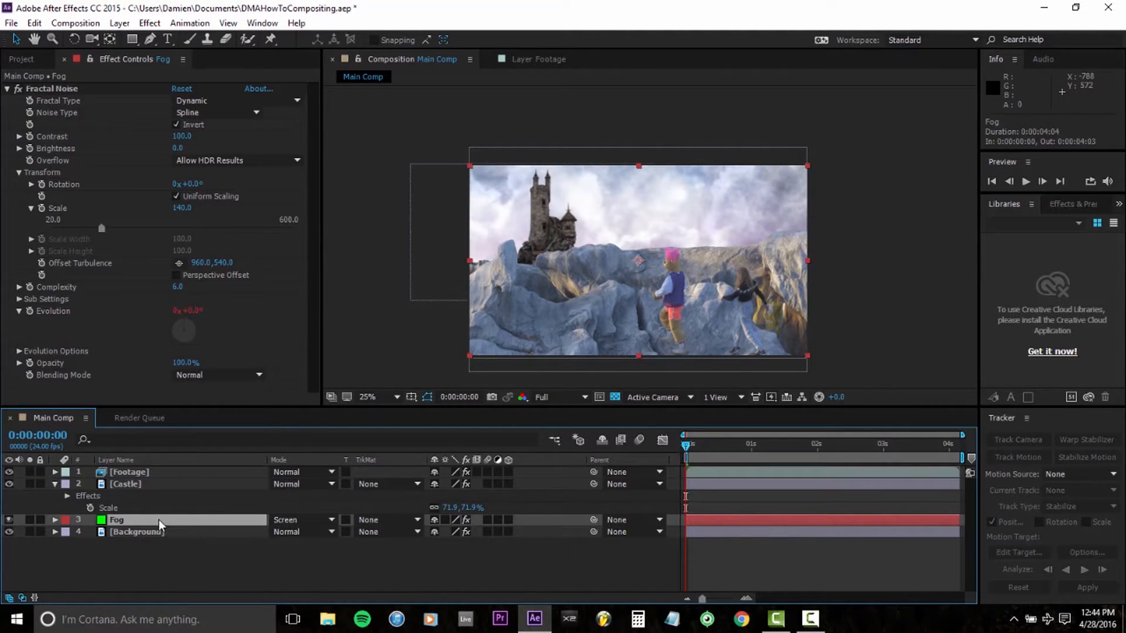
Step: Move the Fog layer above Castle, directly beneath Footage, and set its Opacity to 70%
{"action": "left_click_drag", "start_coordinate": [160, 524], "coordinate": [173, 482]}
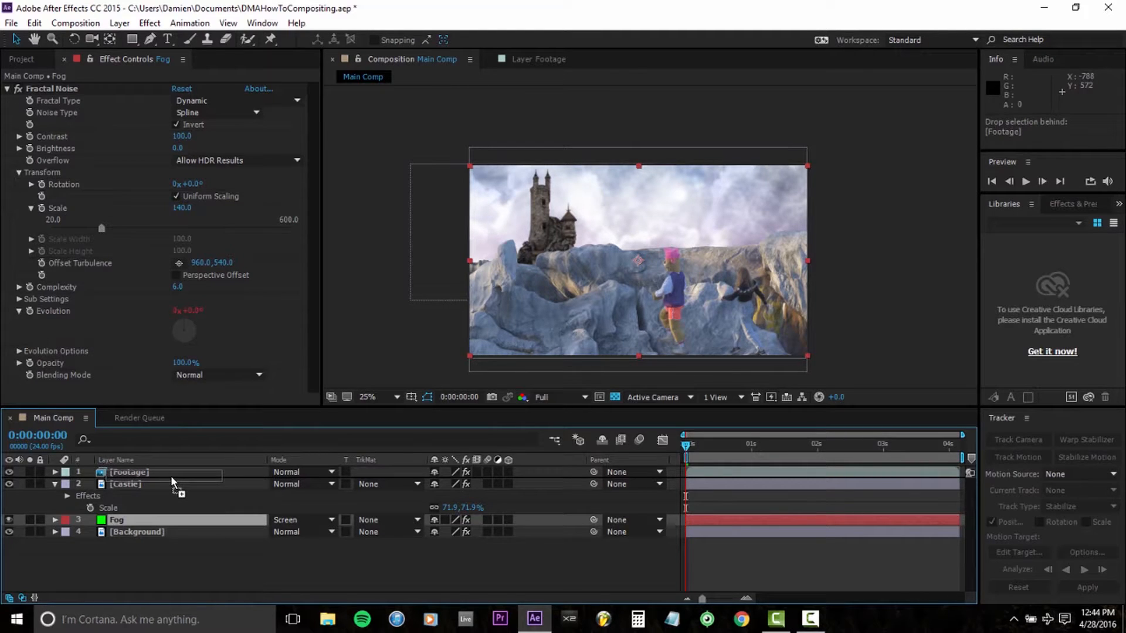
{"action": "left_click_drag", "start_coordinate": [173, 482], "coordinate": [170, 477]}
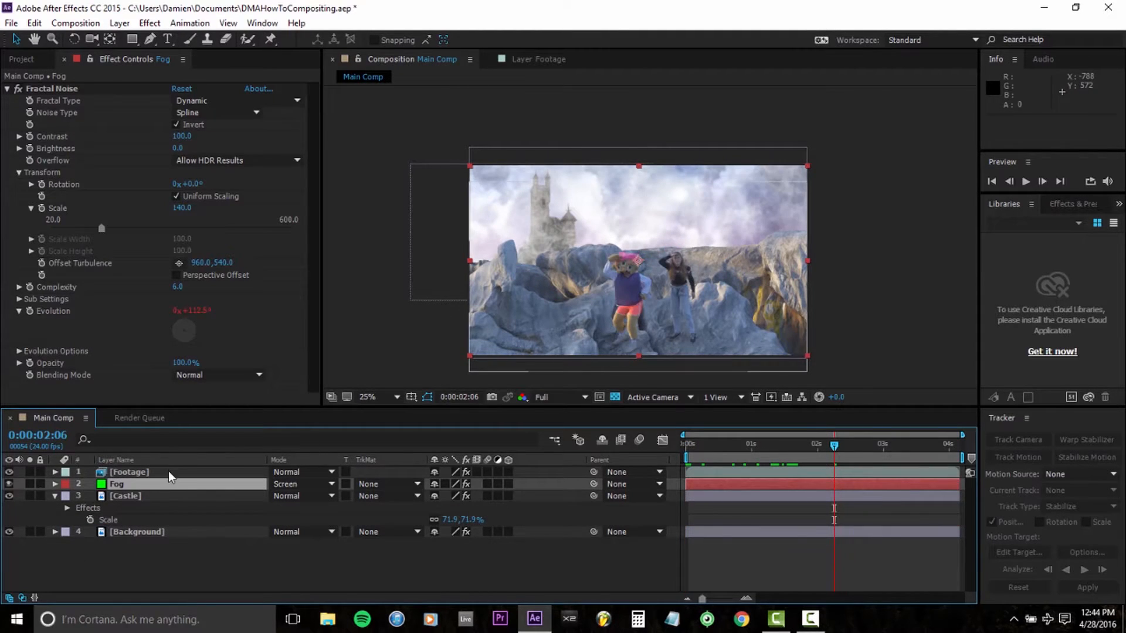
{"action": "key", "text": "t"}
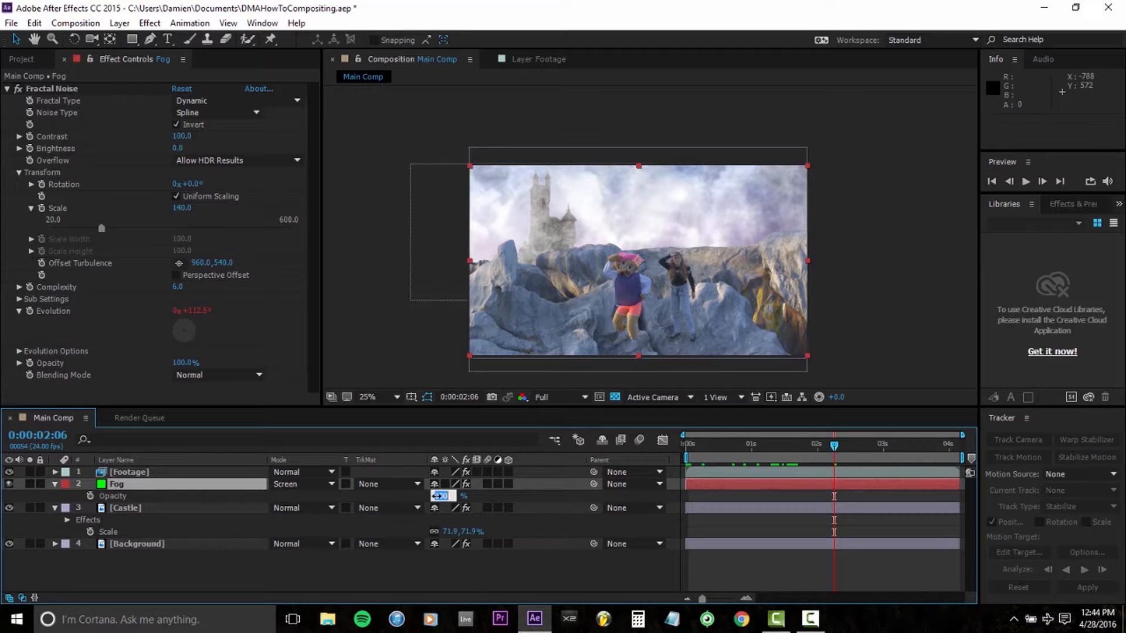
{"action": "type", "text": "7"}
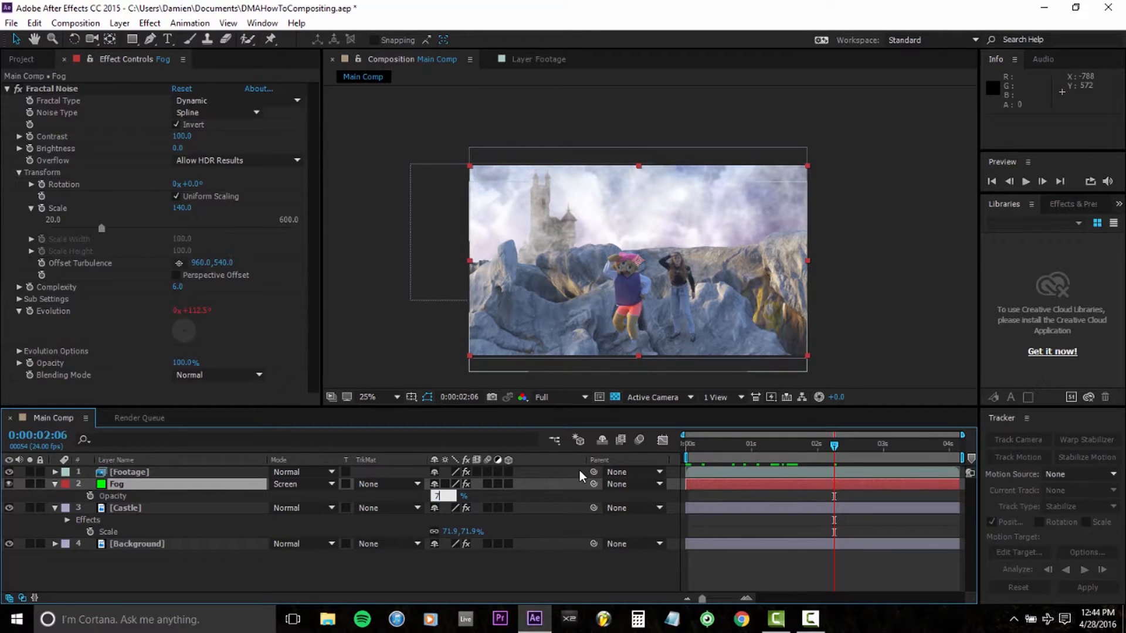
{"action": "type", "text": "0"}
{"action": "key", "text": "Return"}
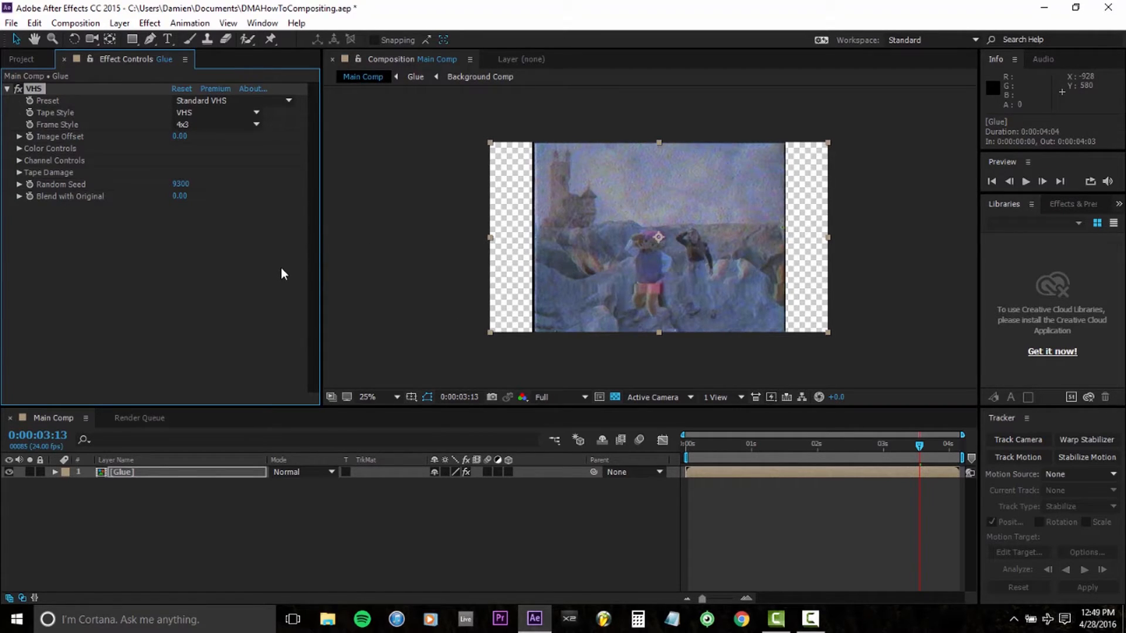
Step: Set the Glue layer's VHS effect to the S-VHS Studio preset and change its Frame Style to Original
{"action": "left_click", "coordinate": [232, 100]}
{"action": "left_click", "coordinate": [234, 347]}
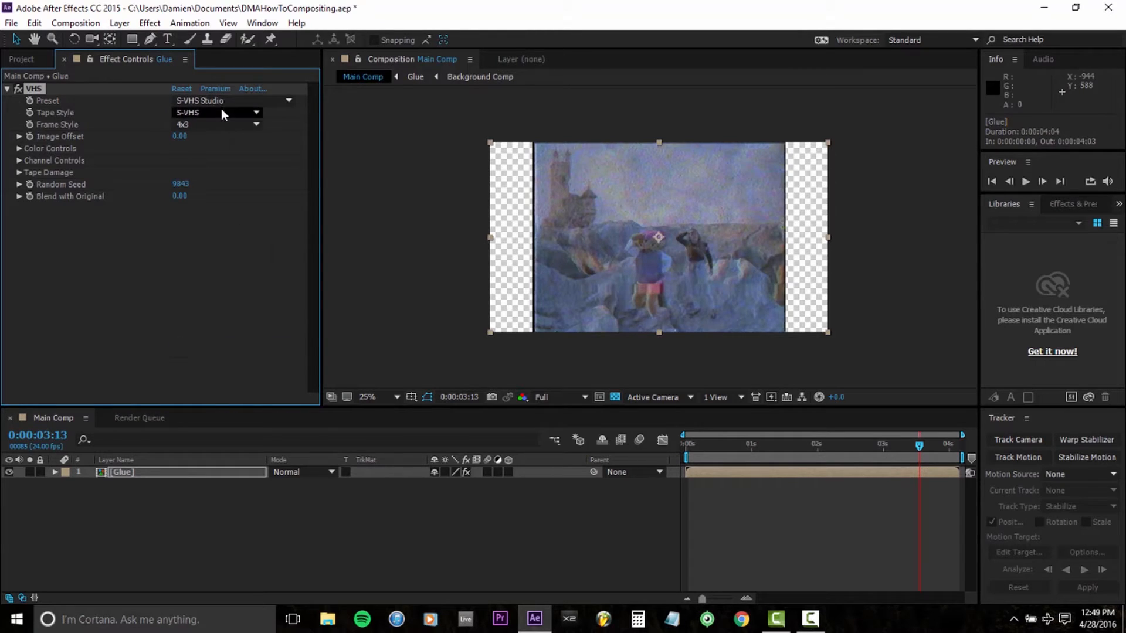
{"action": "left_click", "coordinate": [234, 125]}
{"action": "left_click", "coordinate": [232, 140]}
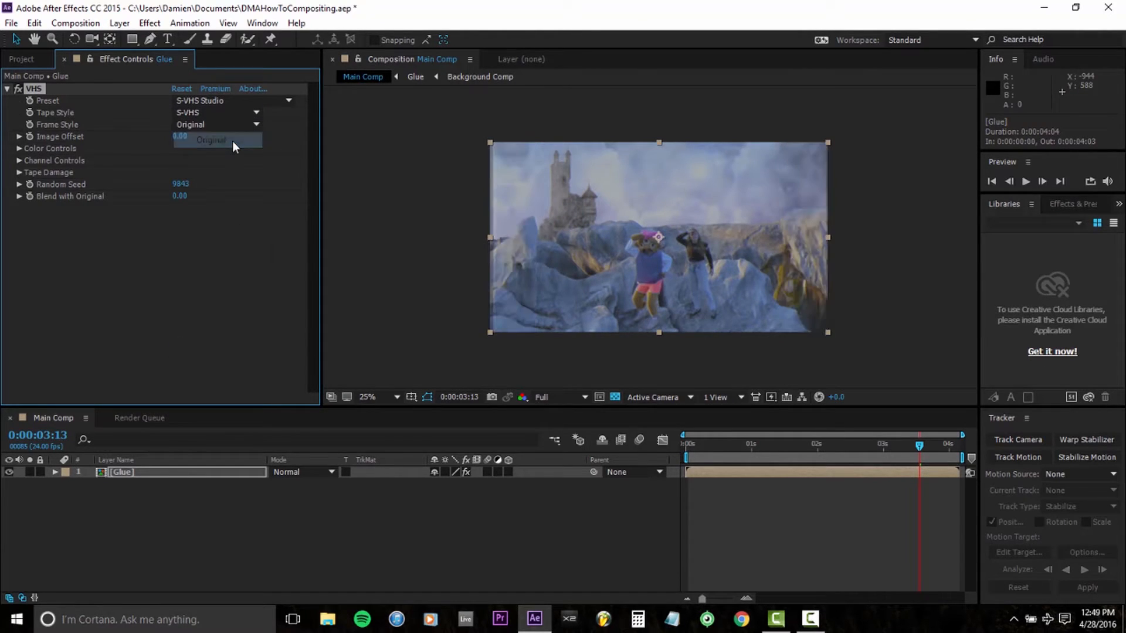